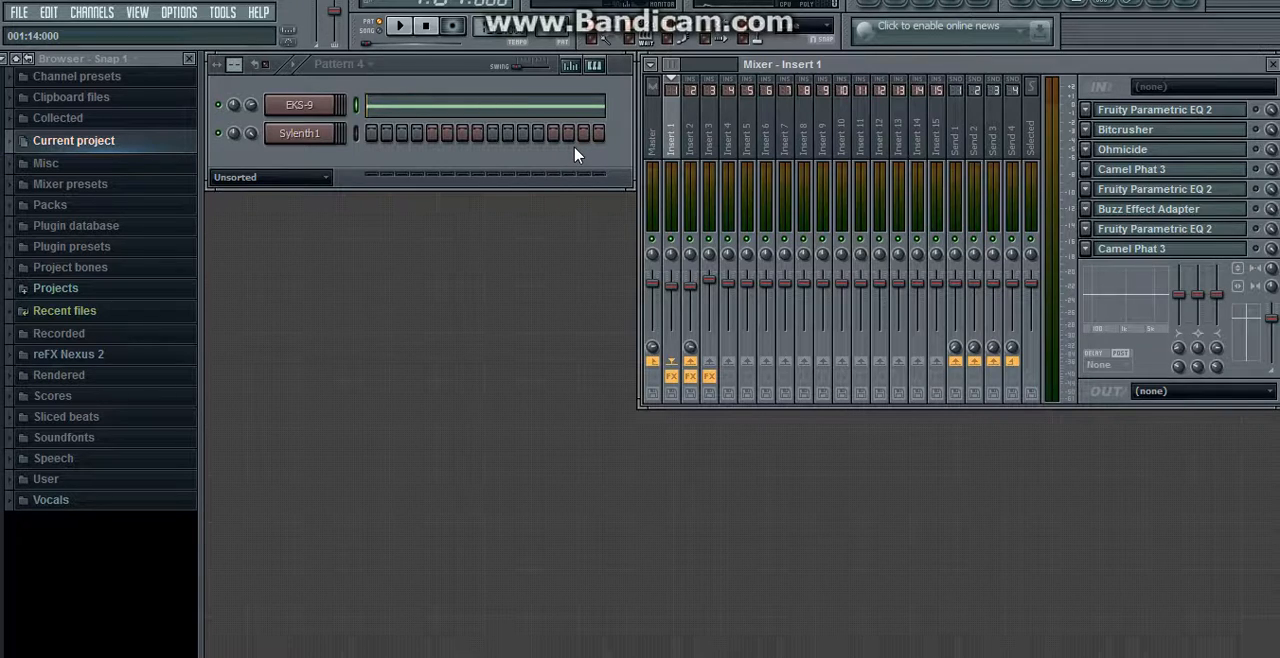
Step: Open the EKS-9 channel's piano roll, audition the pitch of its one-bar note, and close the piano roll
click(373, 108)
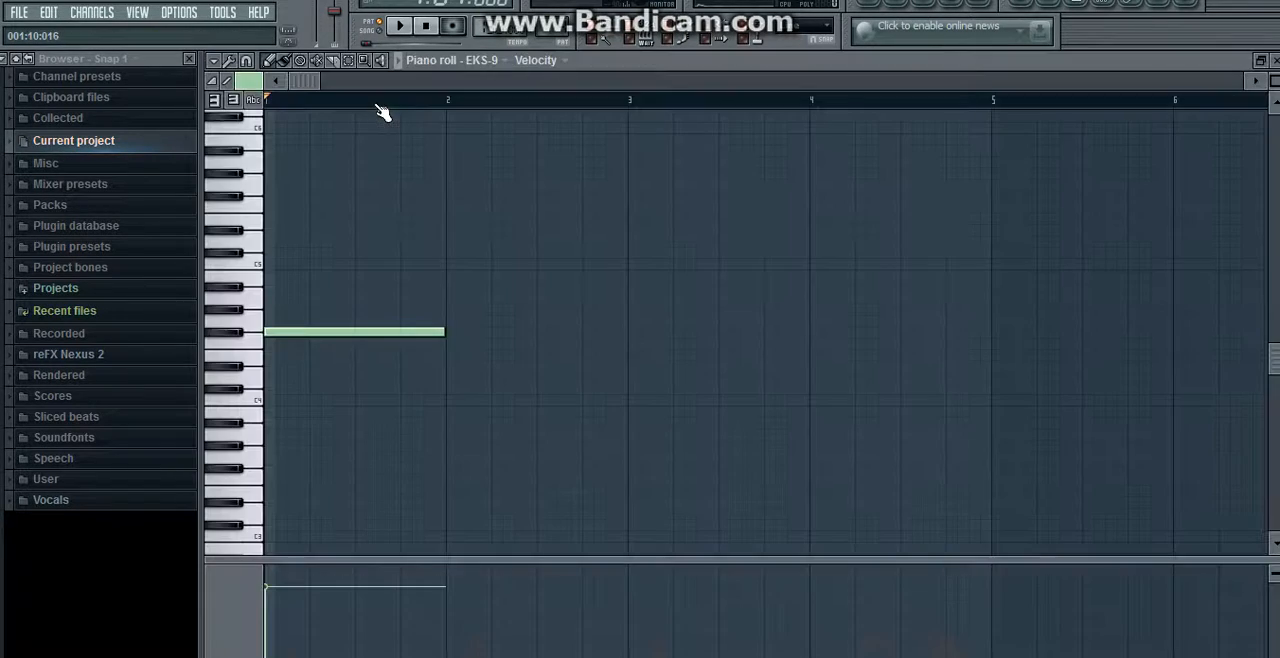
click(238, 336)
click(1275, 61)
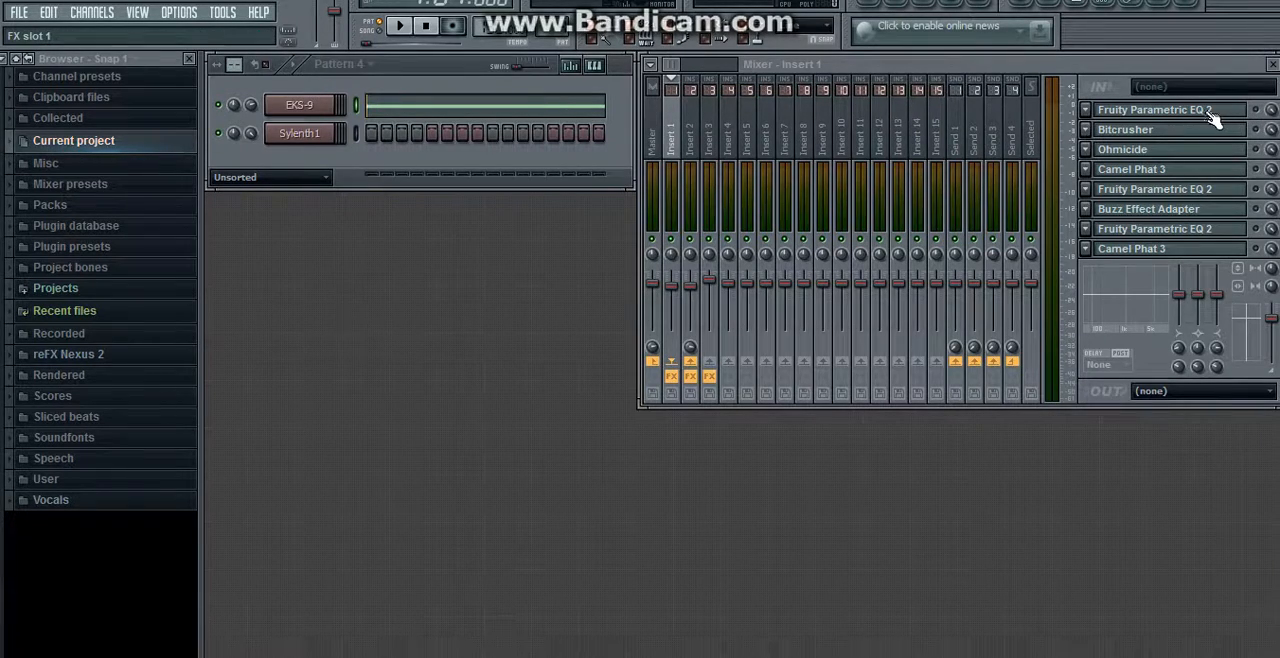
Step: Review the first Fruity Parametric EQ 2 curve on Insert 1, and play the pattern with that effect enabled
click(1142, 119)
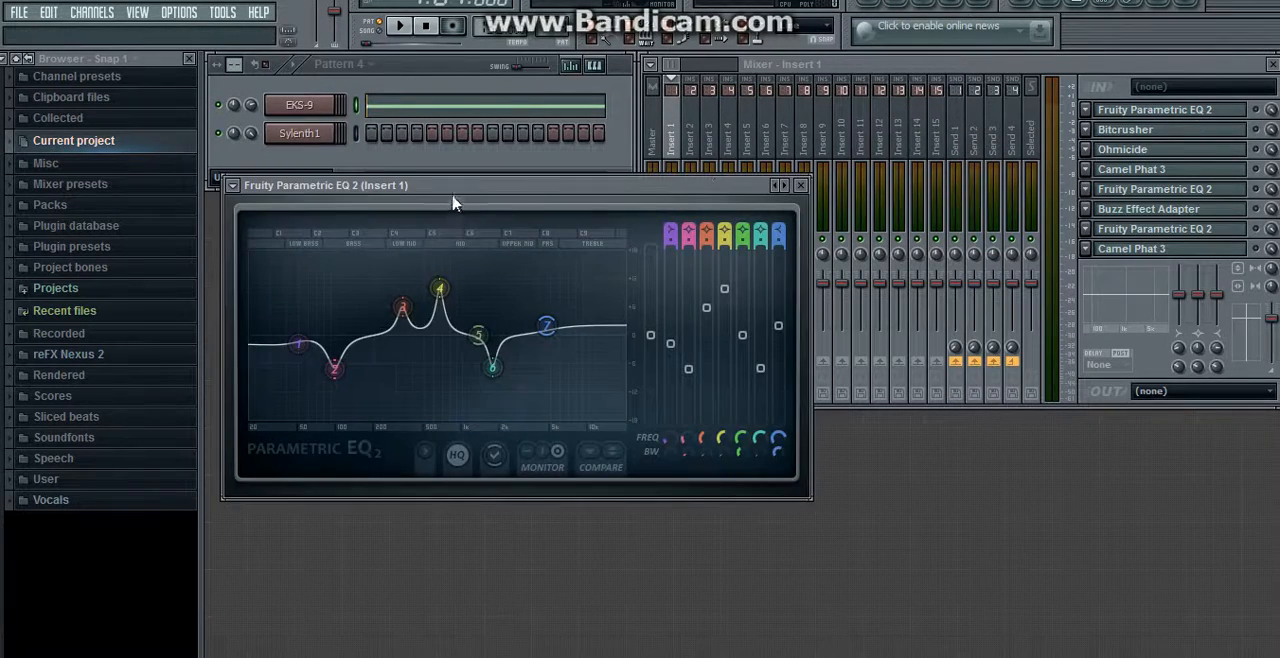
drag(466, 186, 552, 176)
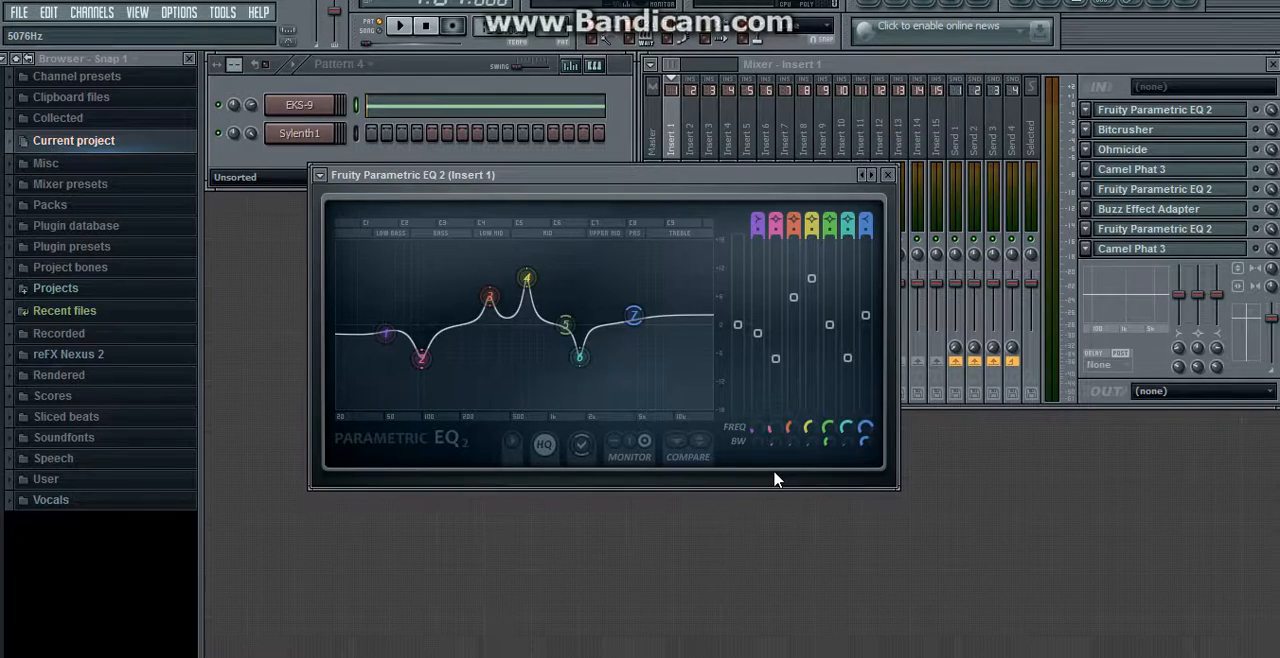
mouse_move(587, 356)
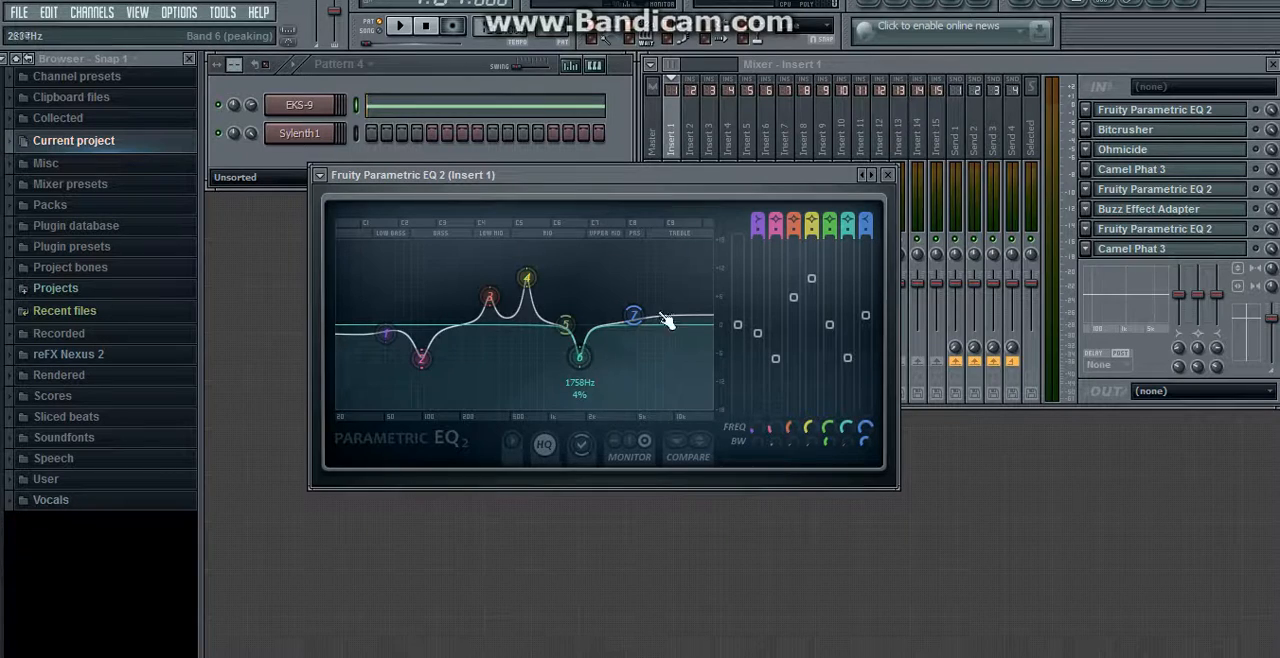
click(888, 177)
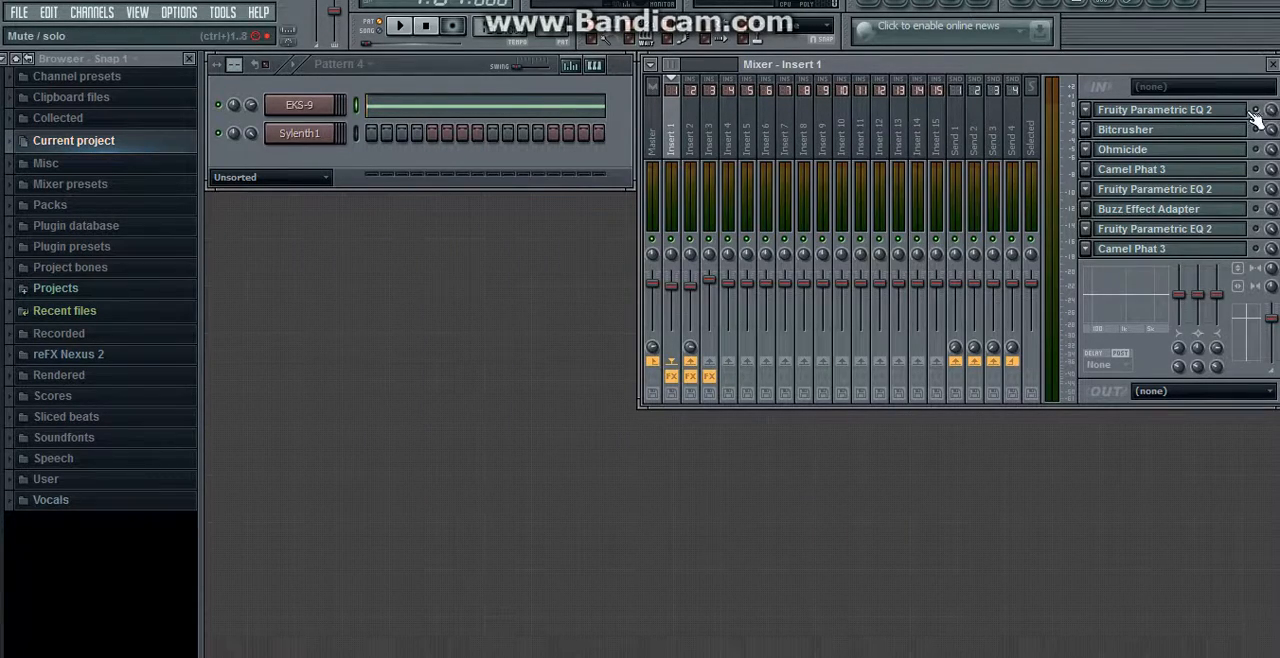
click(406, 28)
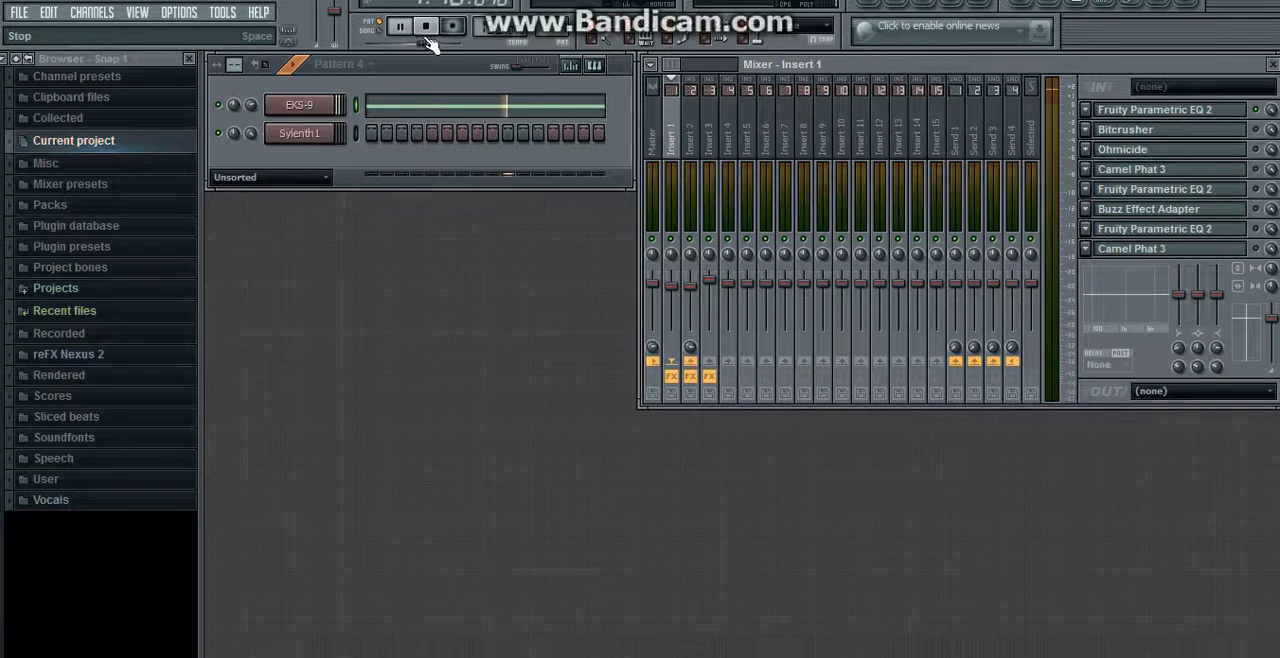
key(space)
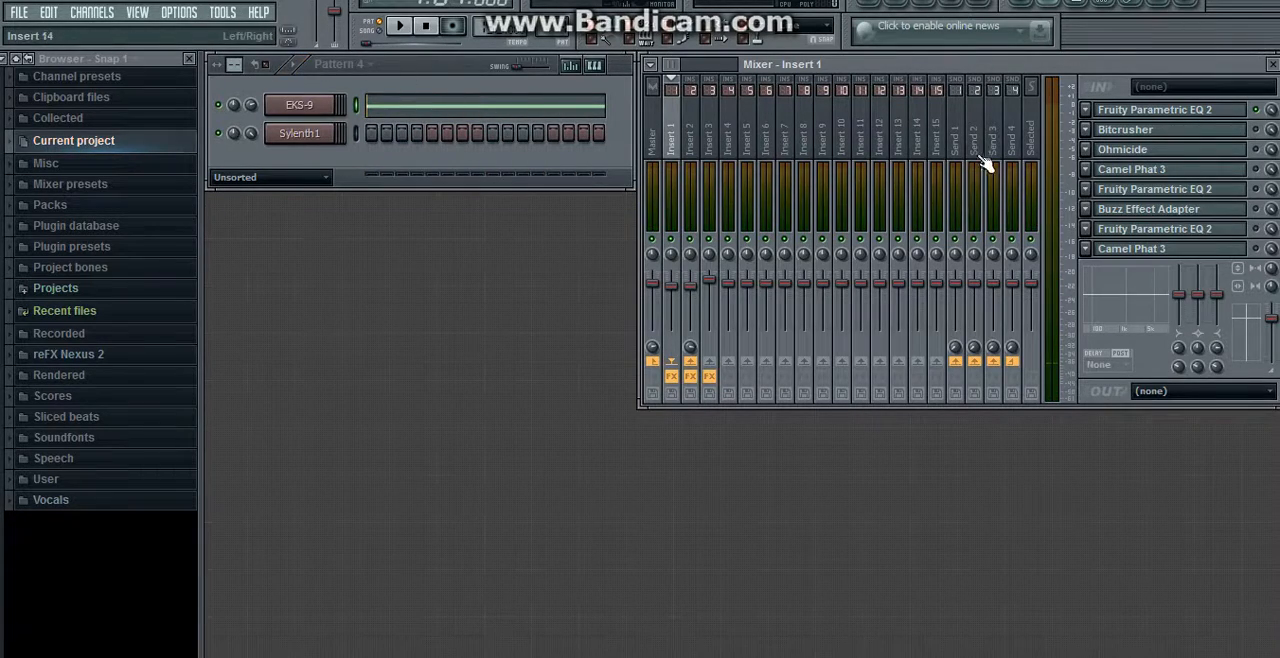
Step: Review the Bitcrusher settings on Insert 1, and play the pattern with Bitcrusher enabled
click(1187, 131)
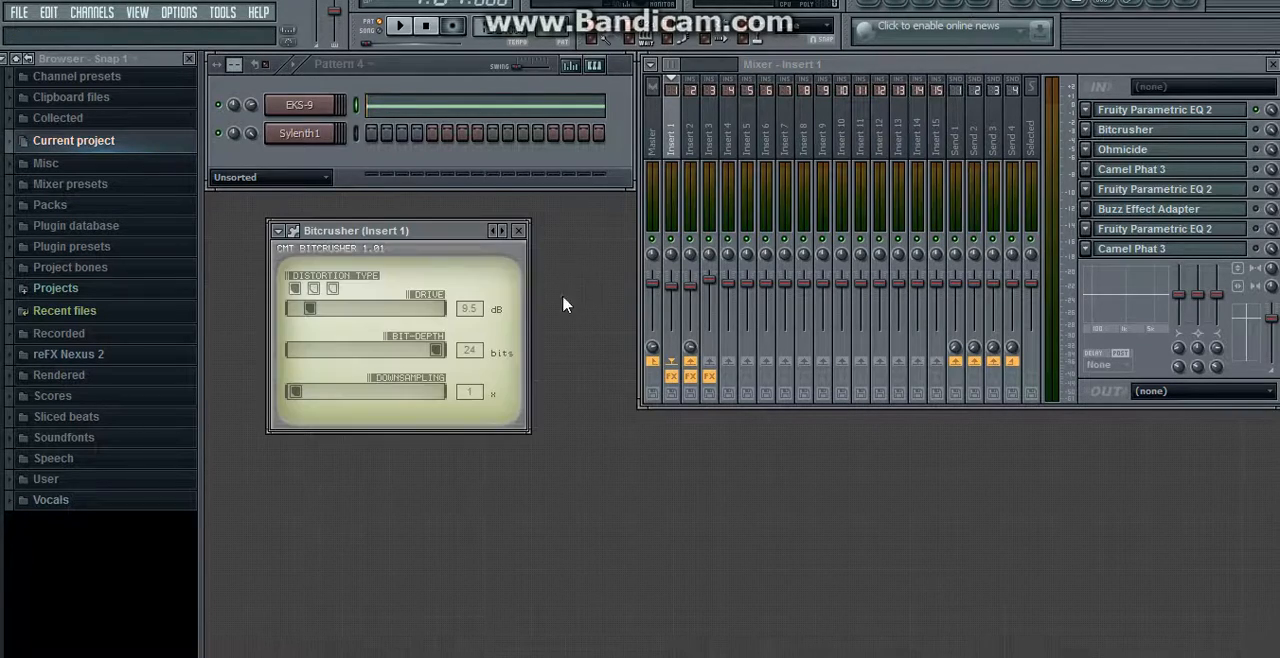
click(522, 231)
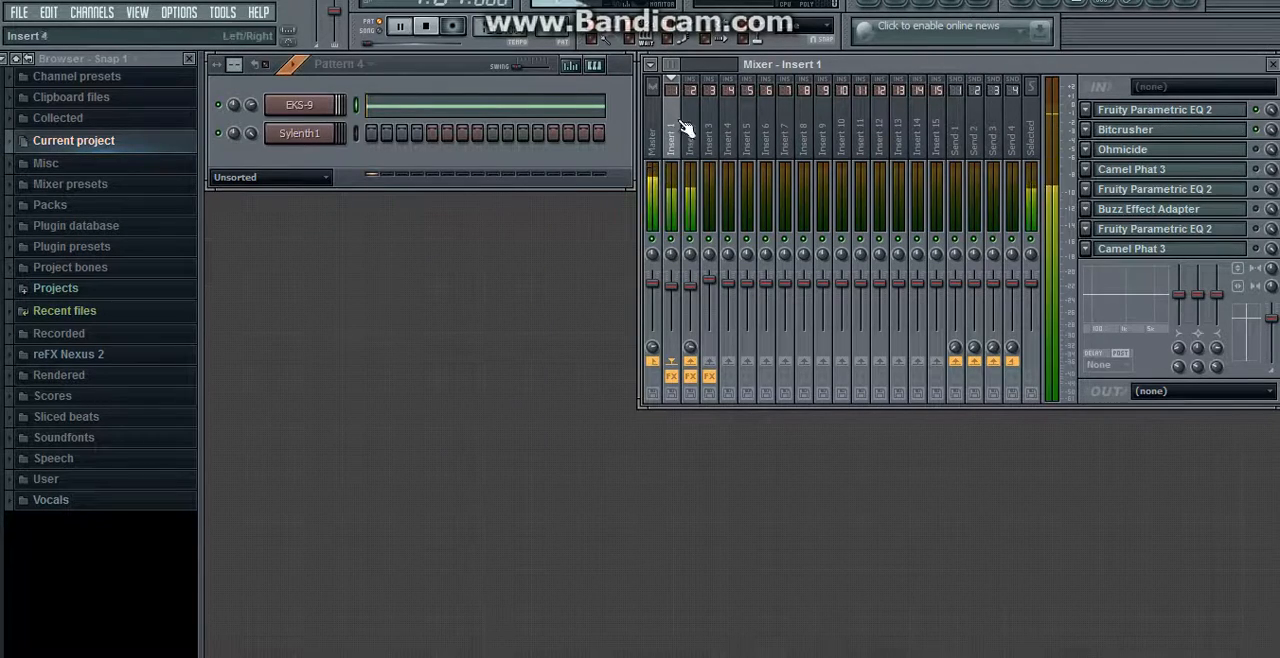
click(427, 27)
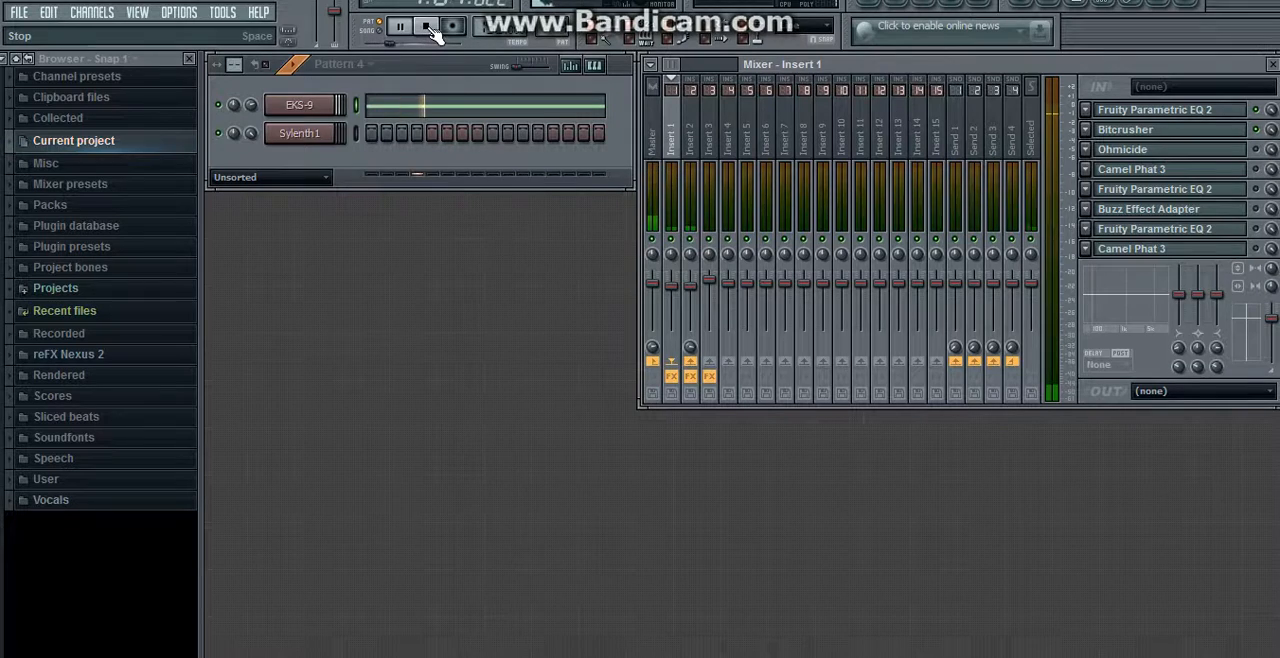
Step: Examine the band settings in Ohmicide on Insert 1 and enable the effect
click(1208, 158)
drag(632, 177, 641, 143)
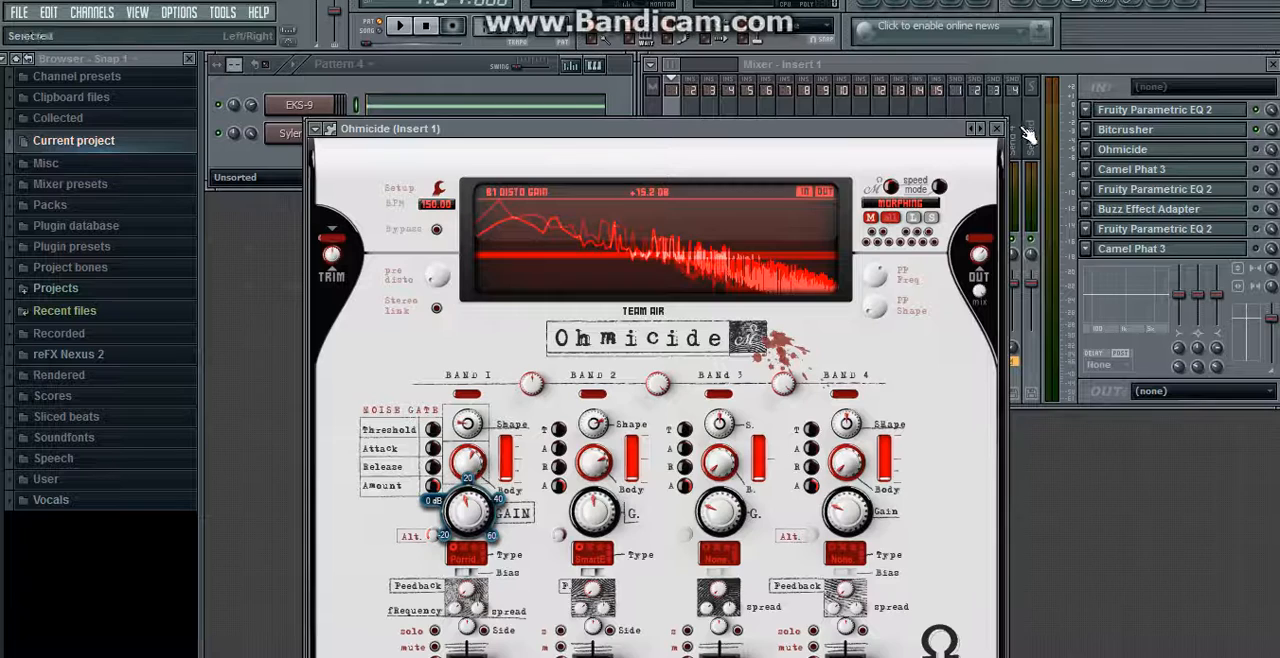
click(997, 128)
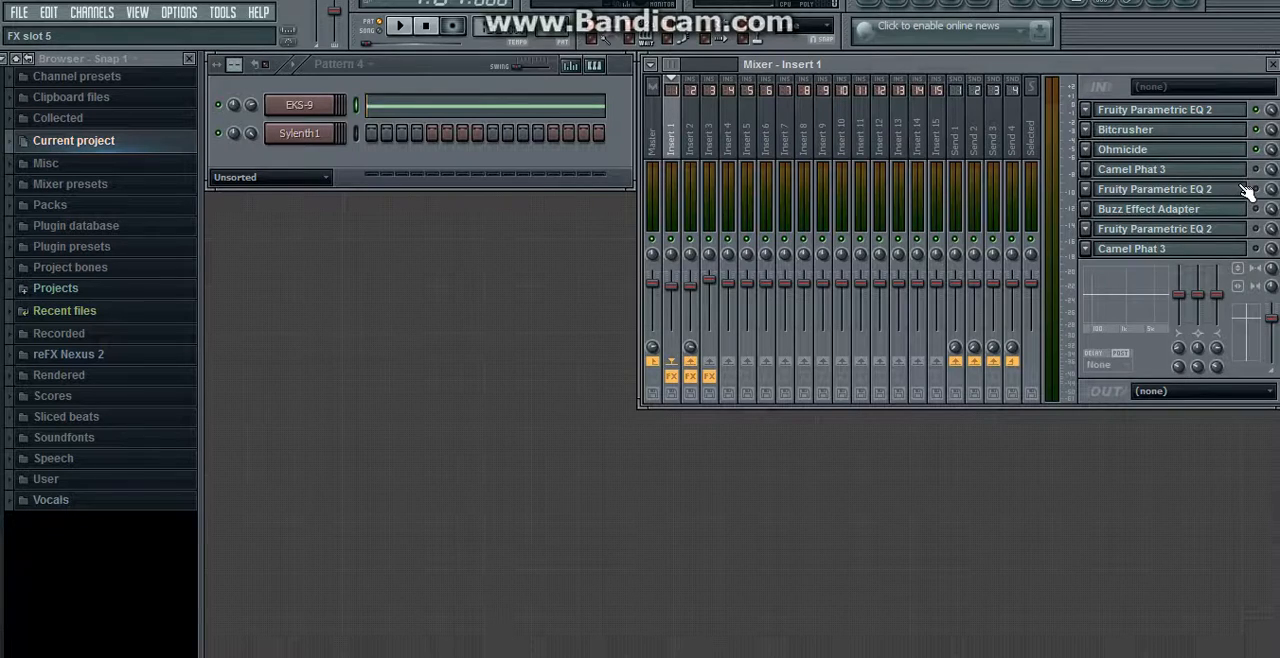
Step: Open Camel Phat 3 in slot 4 and examine its preset list, BP Filter and Distortion controls
click(1168, 172)
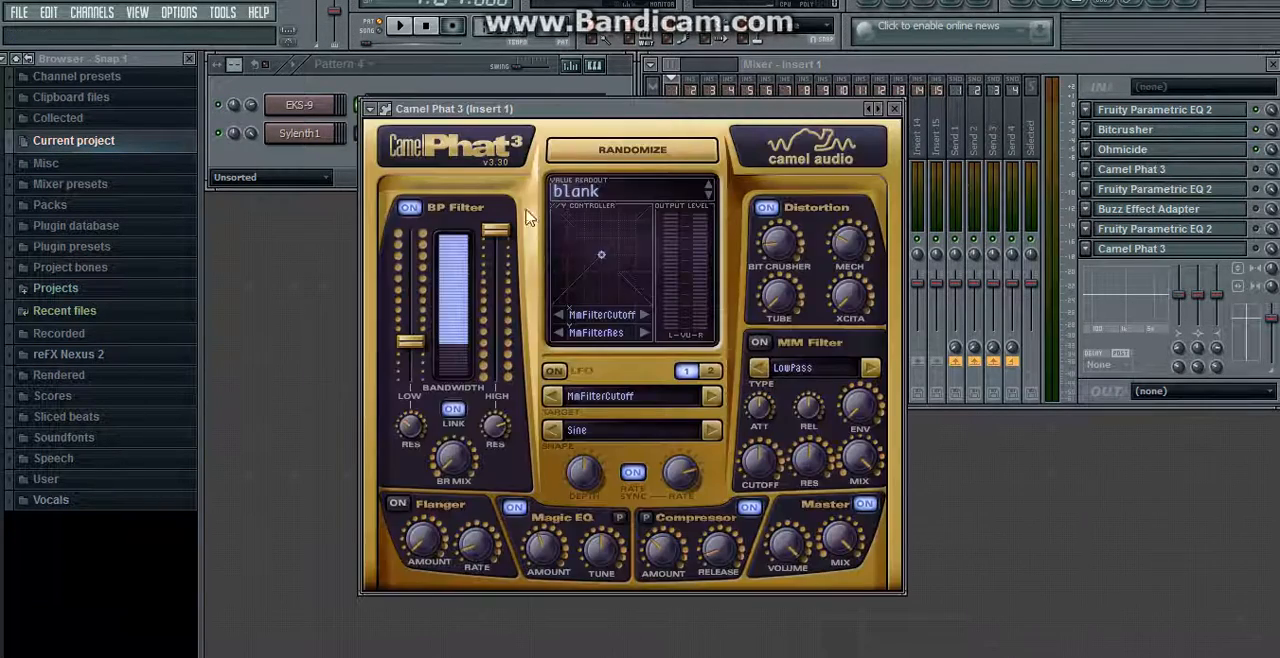
click(595, 195)
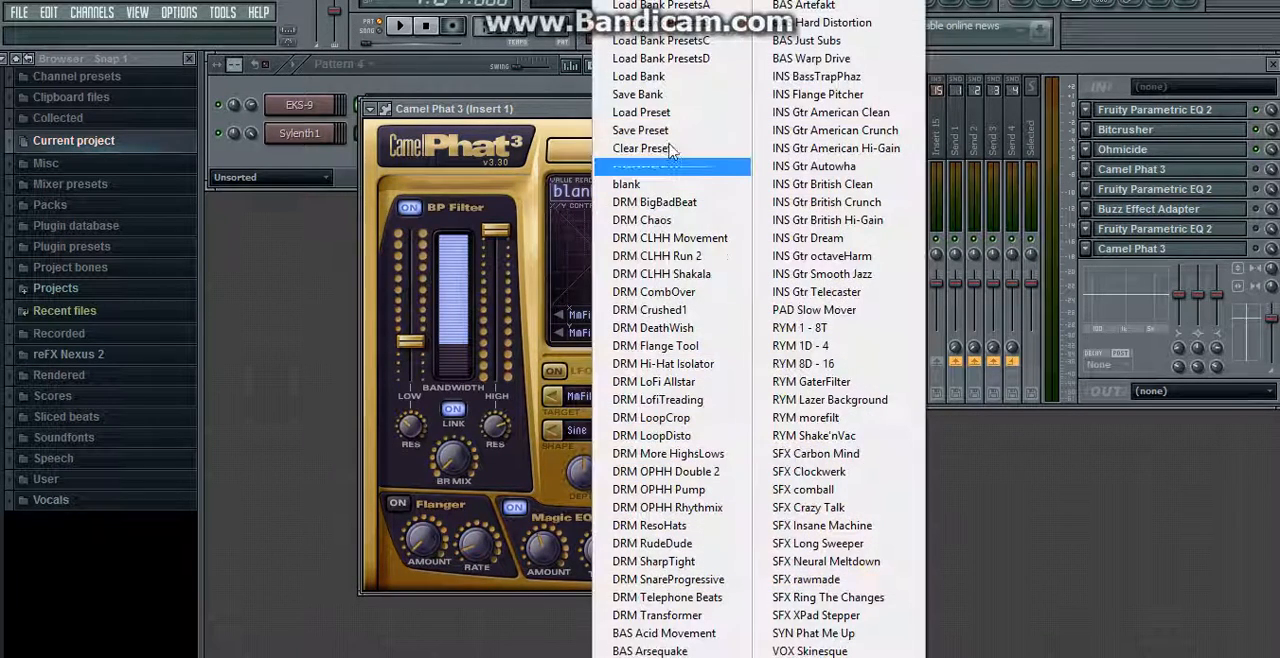
click(560, 117)
mouse_move(412, 344)
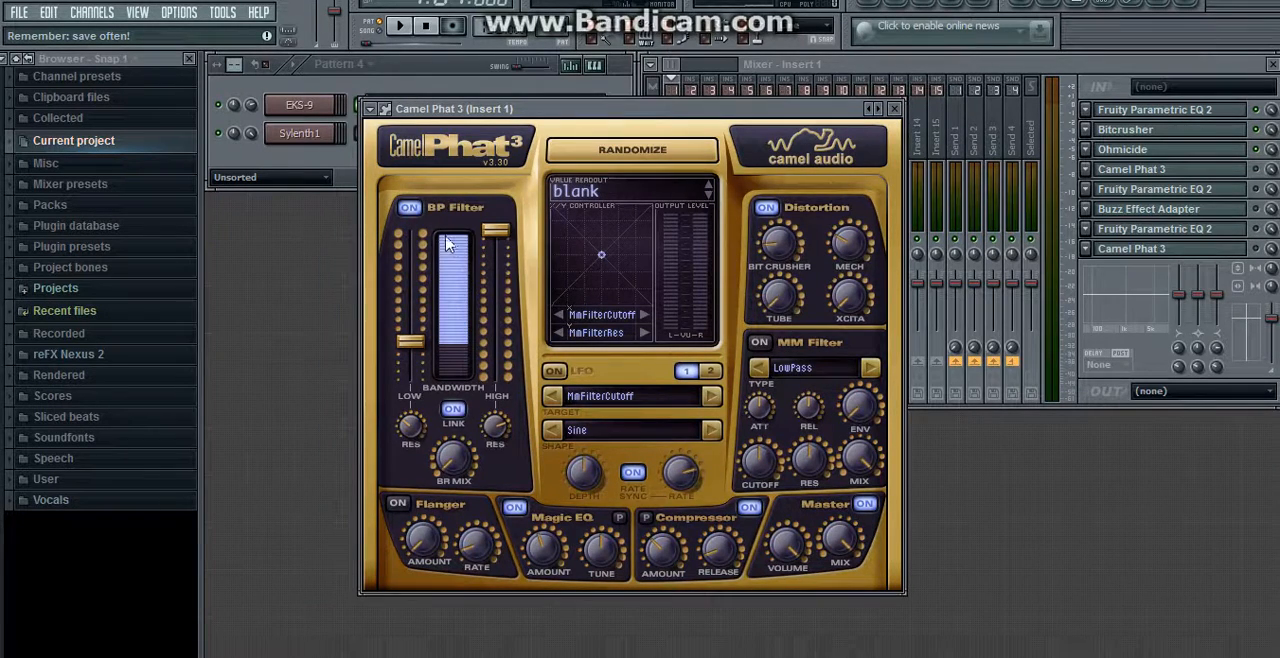
drag(493, 231, 493, 207)
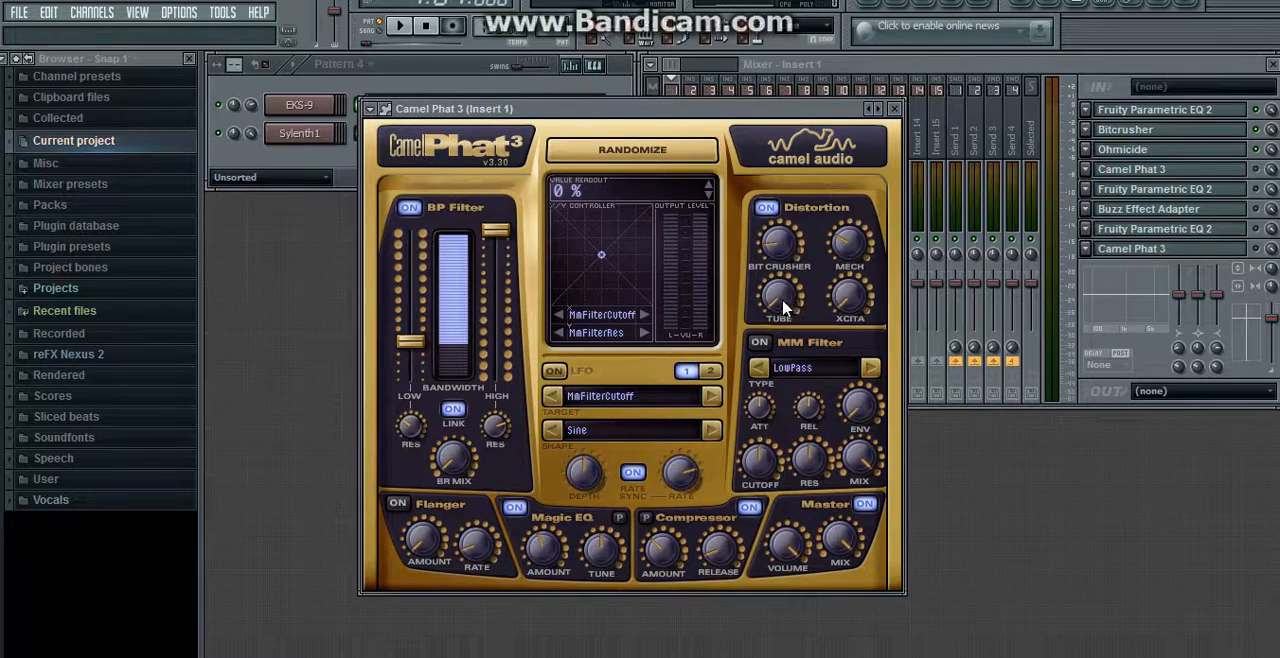
drag(777, 294, 766, 229)
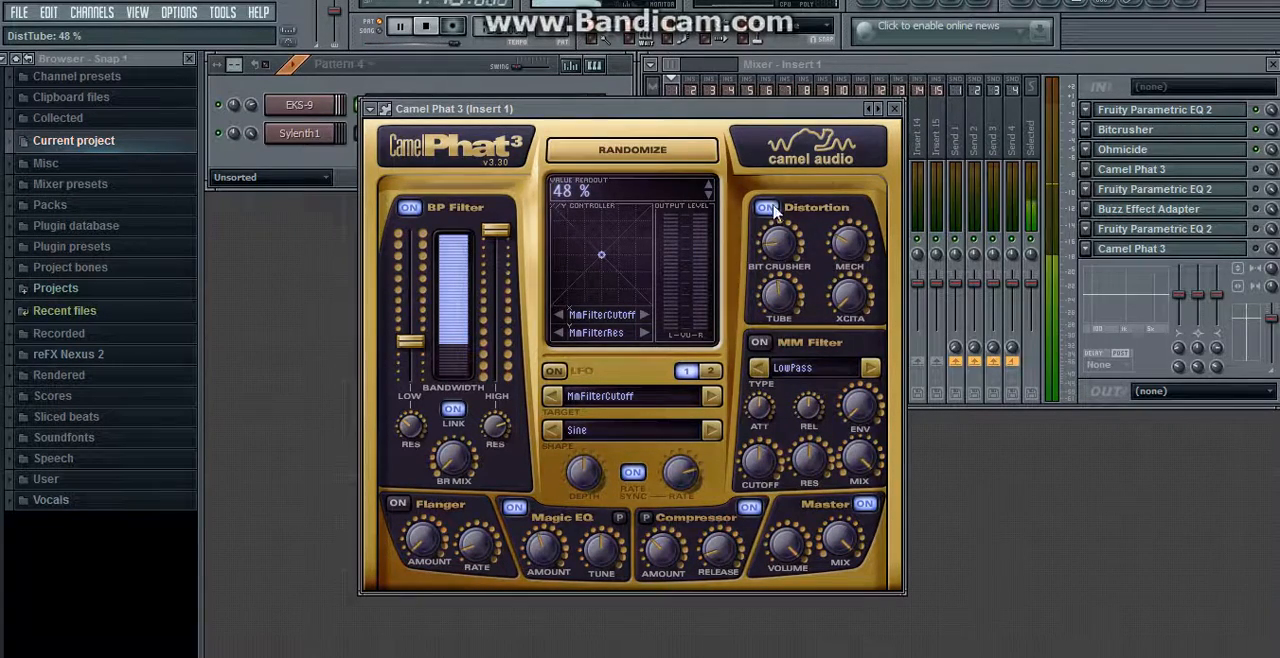
Step: Enable Camel Phat 3 in slot 4 and test its Distortion Tube control while the pattern plays
click(1252, 170)
click(608, 113)
key(space)
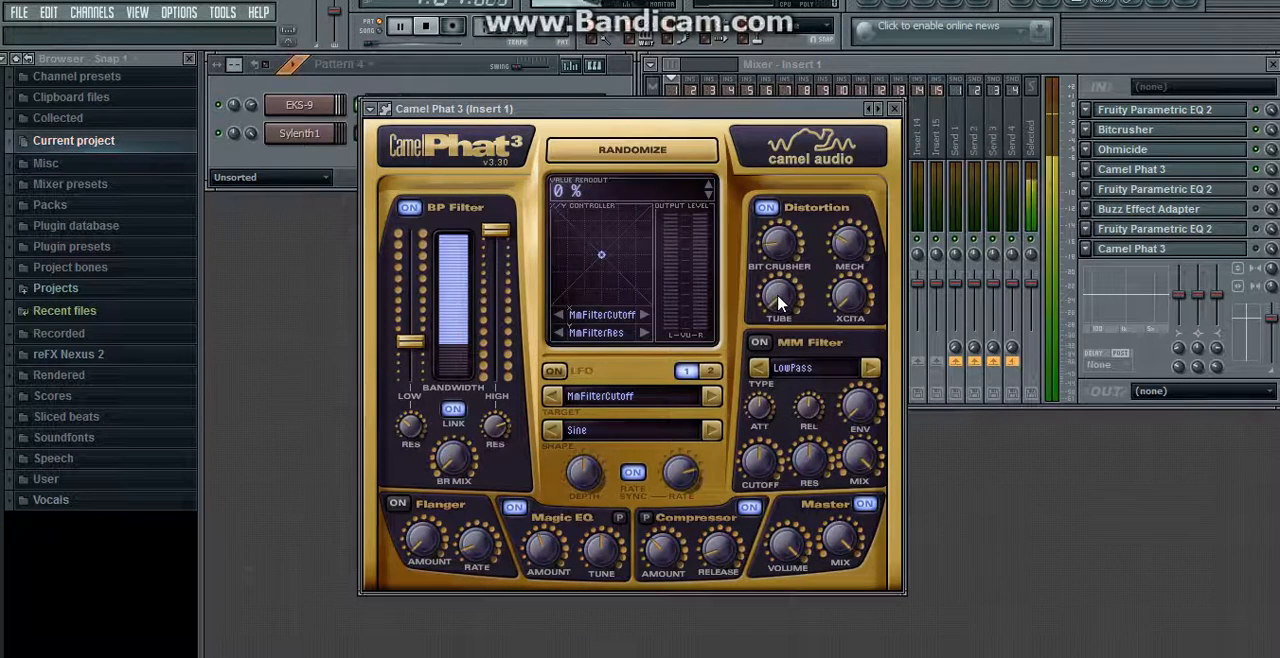
mouse_move(777, 294)
mouse_down()
mouse_move(772, 231)
mouse_move(765, 283)
mouse_up()
key(space)
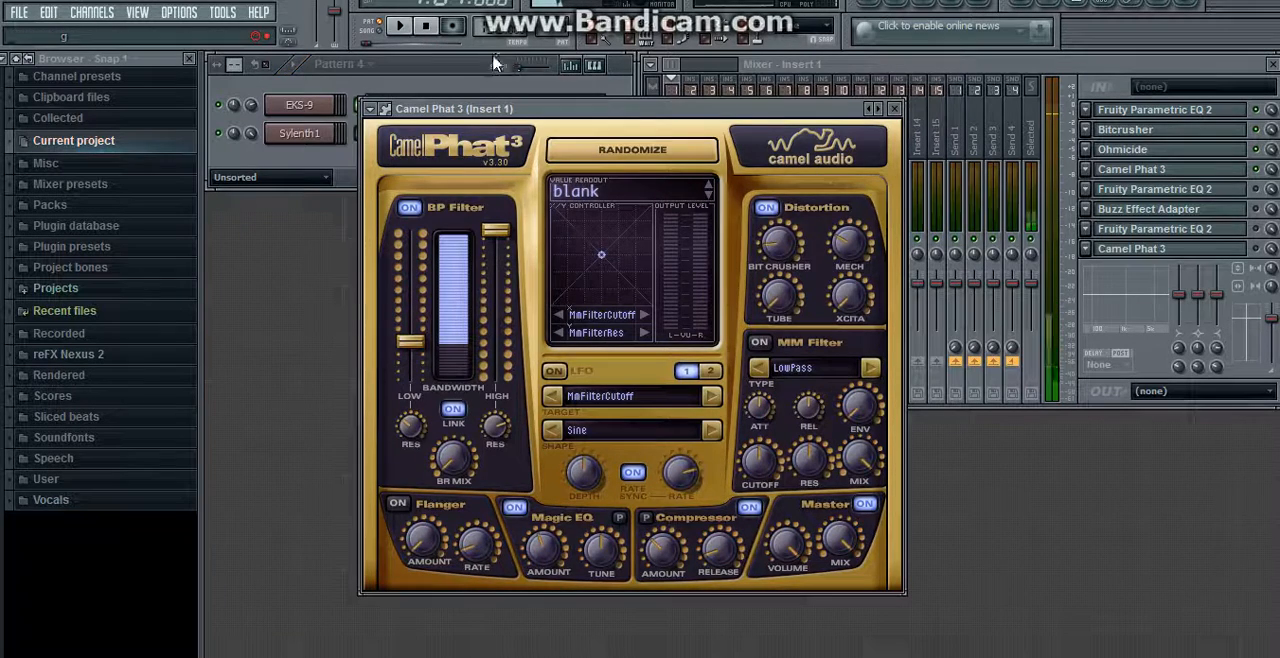
click(895, 108)
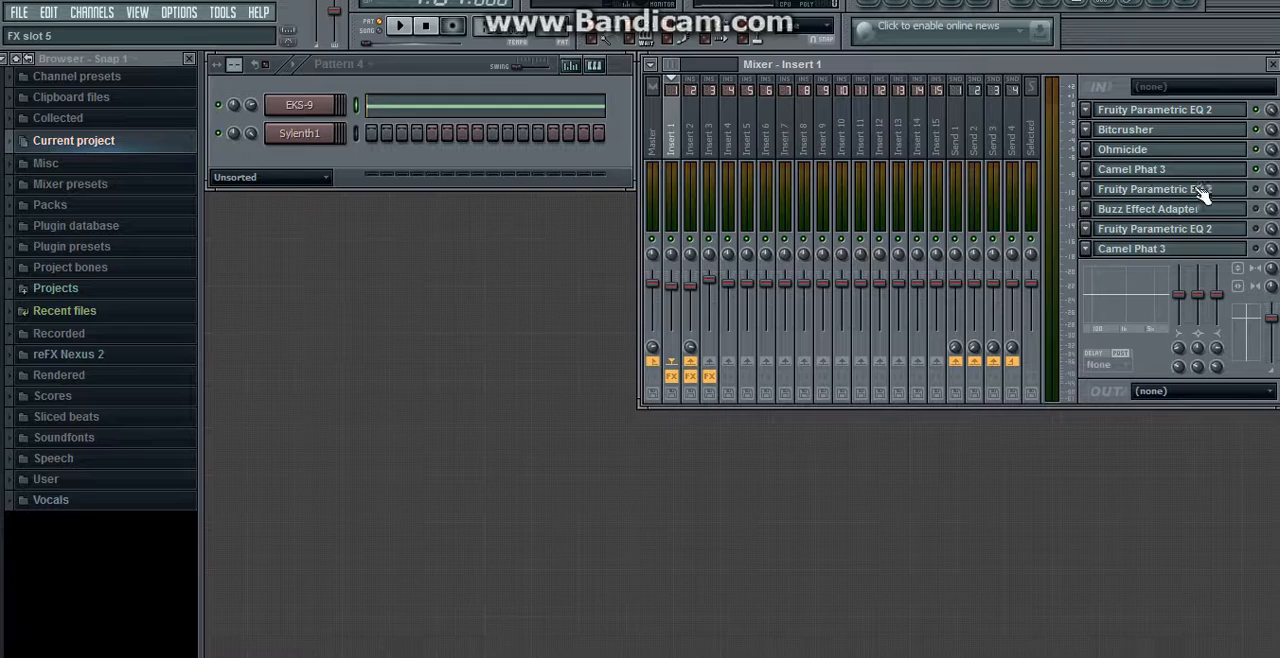
Step: Enable the second Fruity Parametric EQ 2 in slot 5 and view its curve while the pattern plays
click(1197, 190)
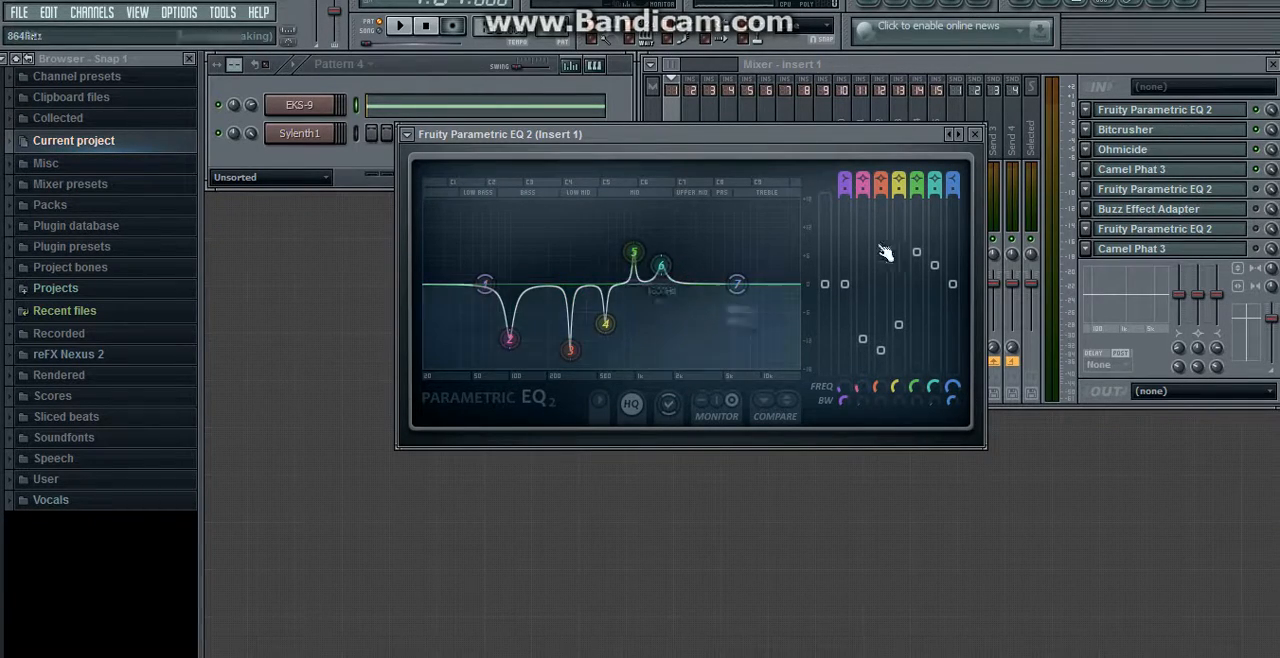
click(1263, 199)
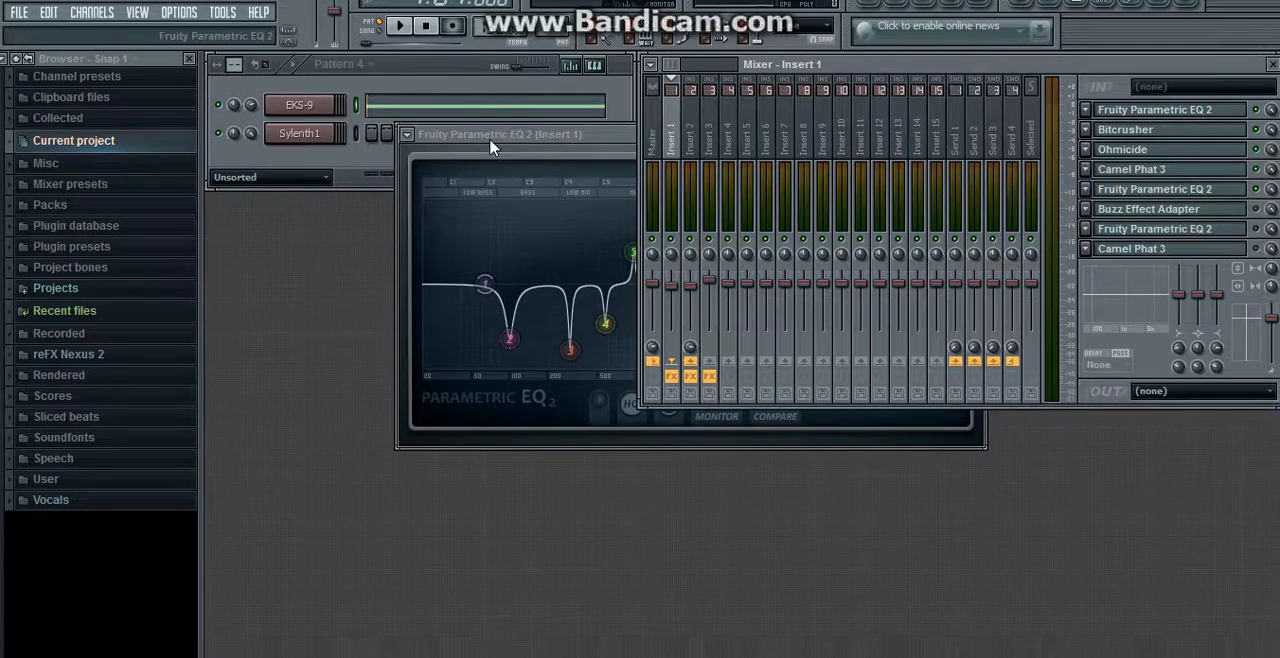
click(582, 138)
click(400, 26)
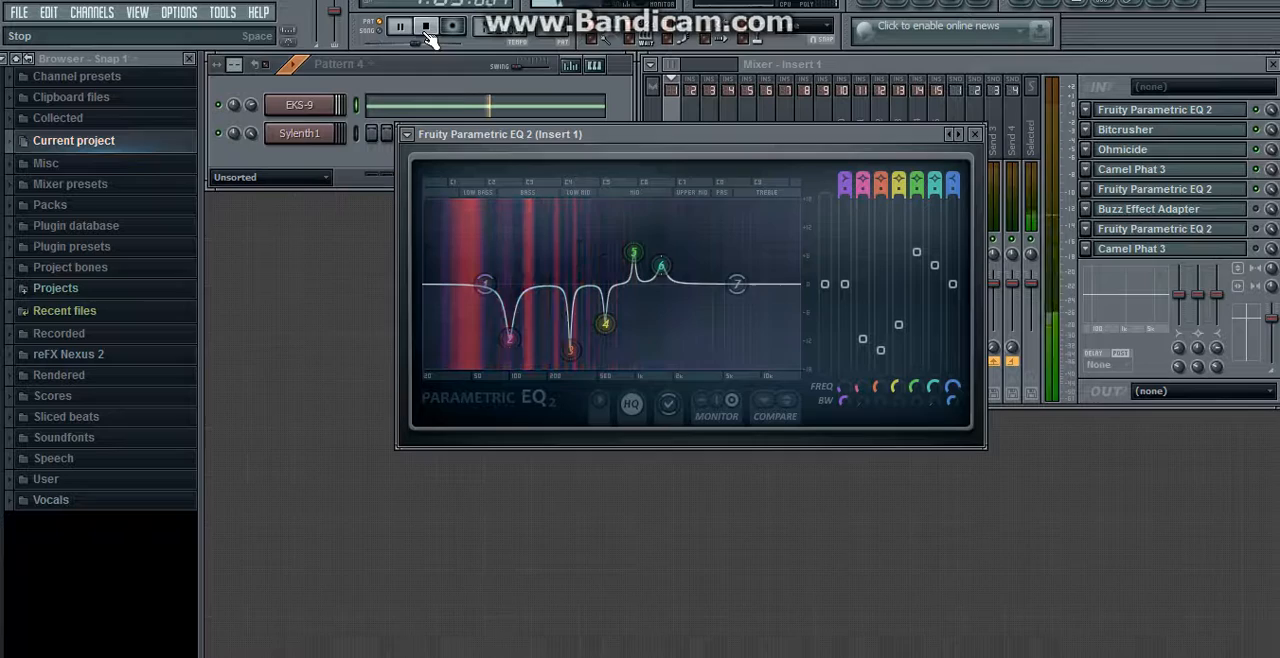
click(425, 28)
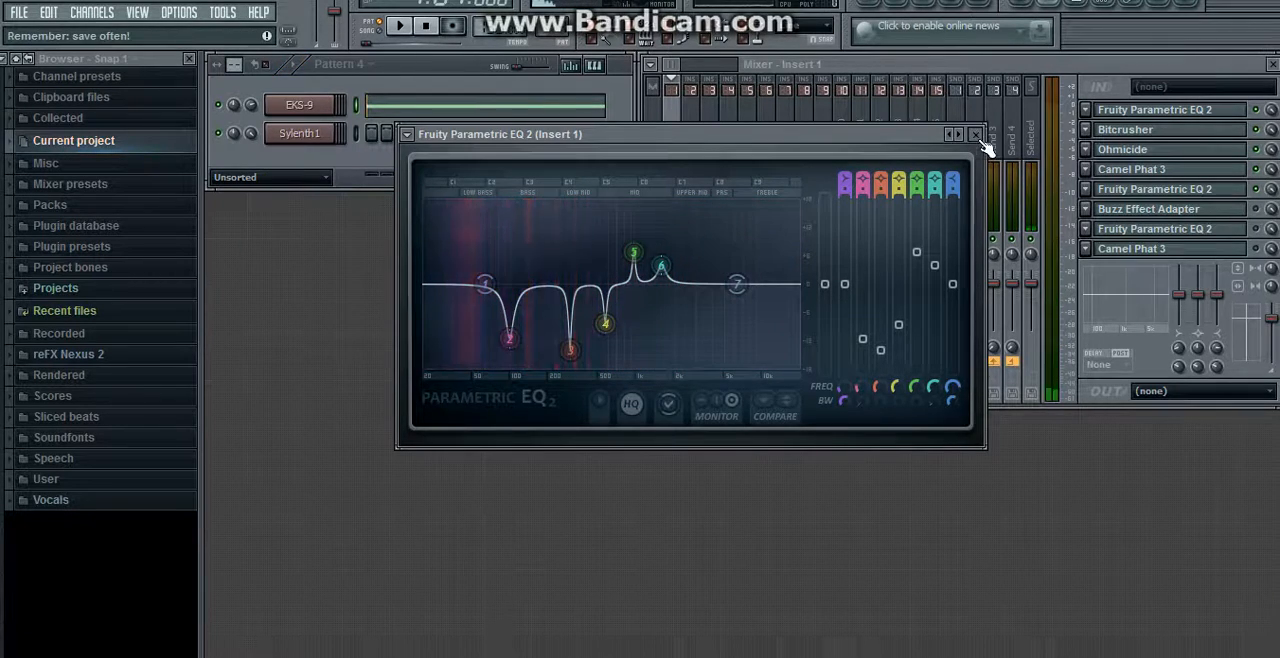
click(975, 134)
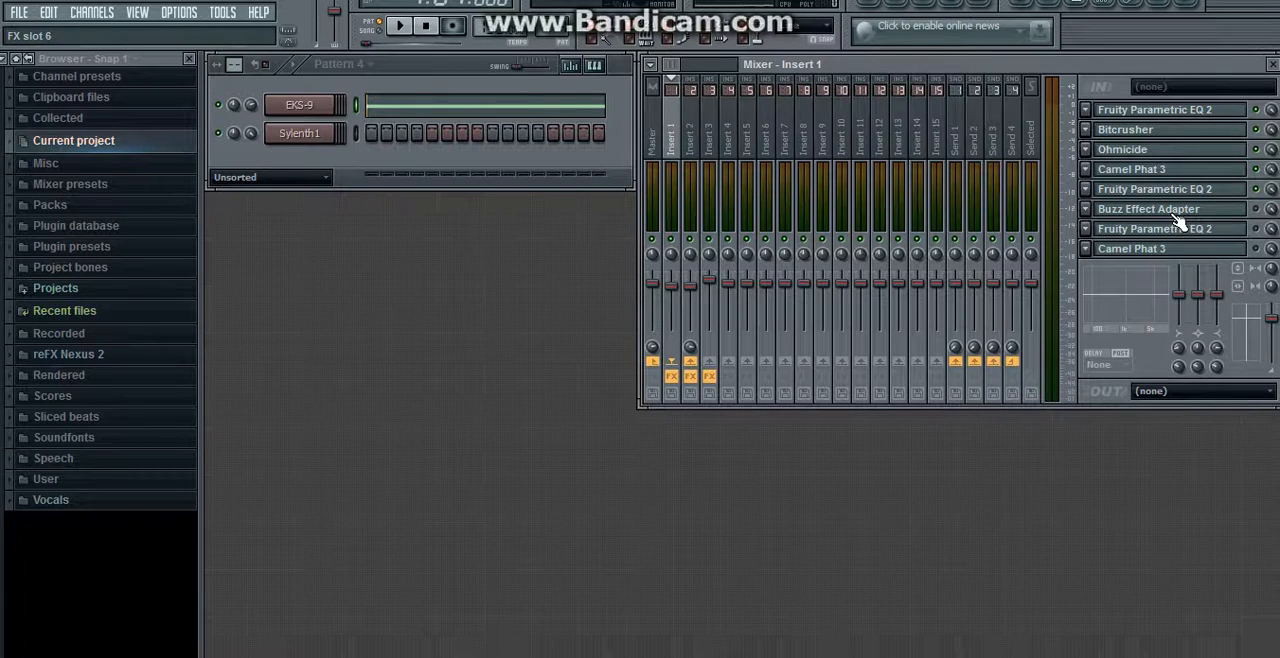
Step: Enable Buzz Effect Adapter in slot 6 and locate whitenoise stereodist.dll among its effect machines
click(1086, 211)
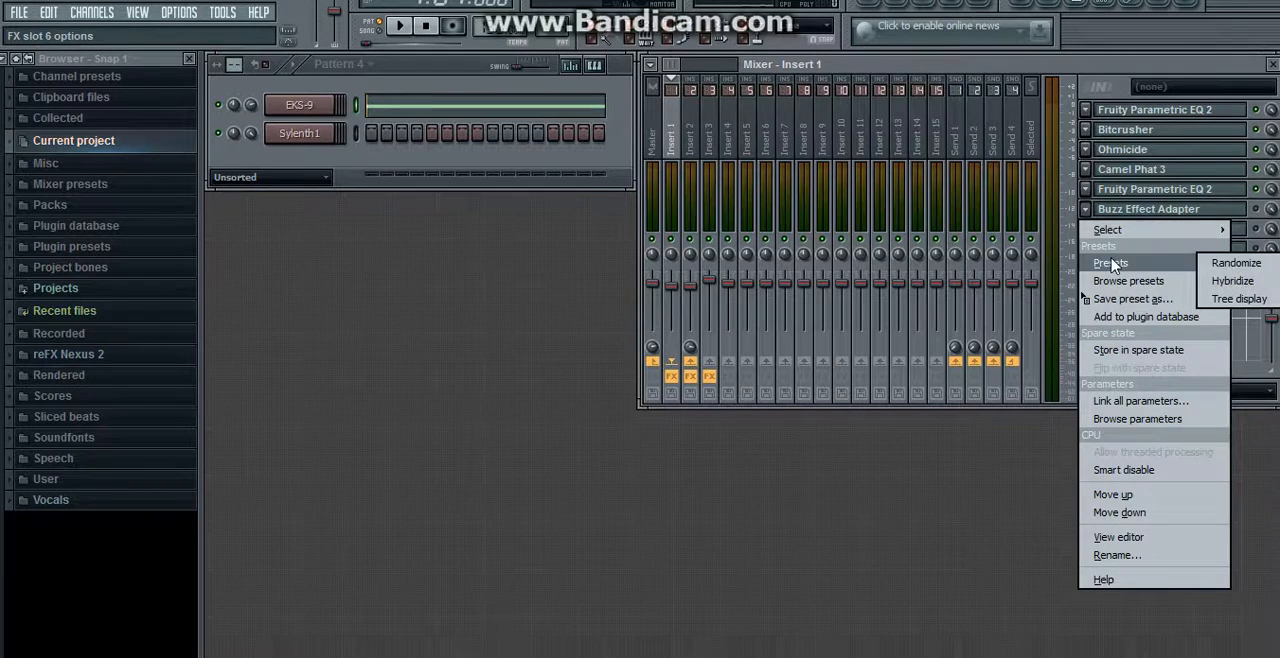
mouse_move(1115, 229)
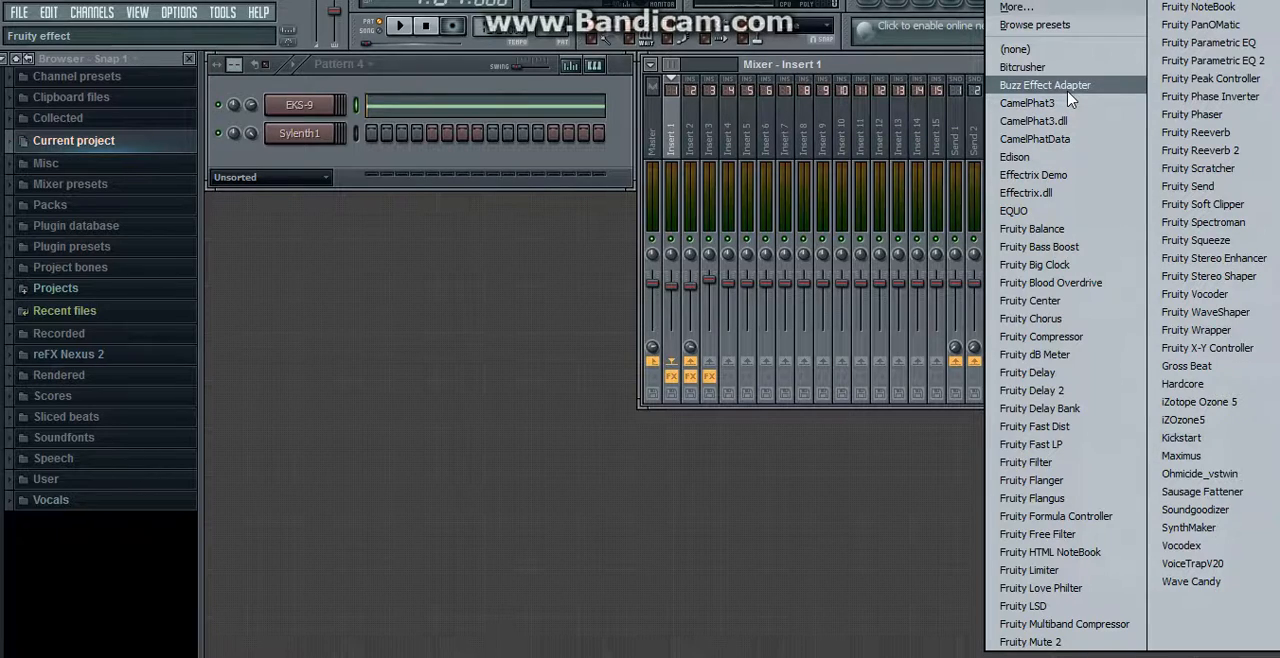
click(1010, 85)
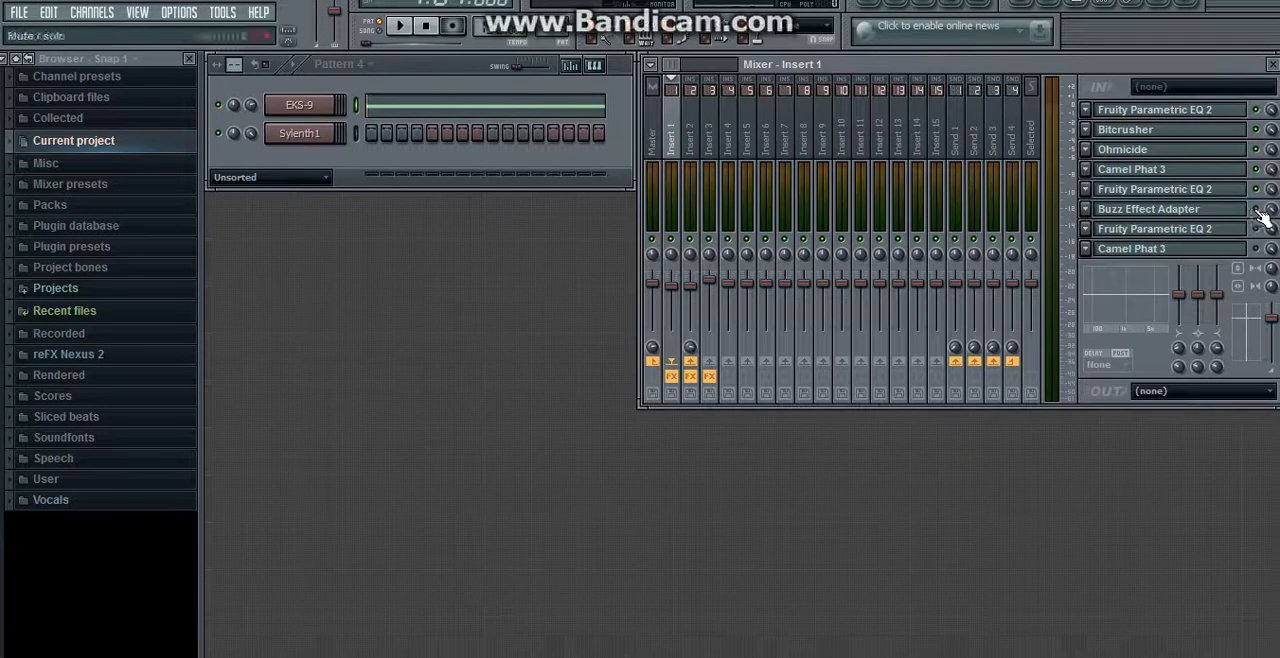
click(700, 276)
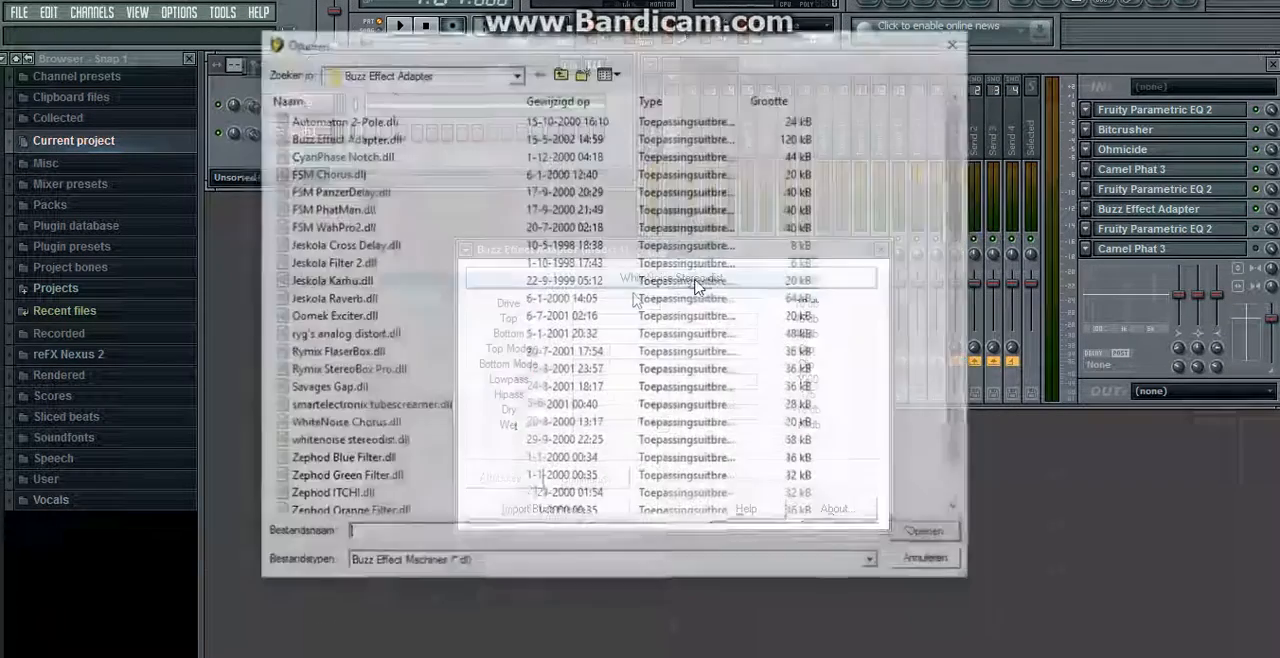
click(330, 443)
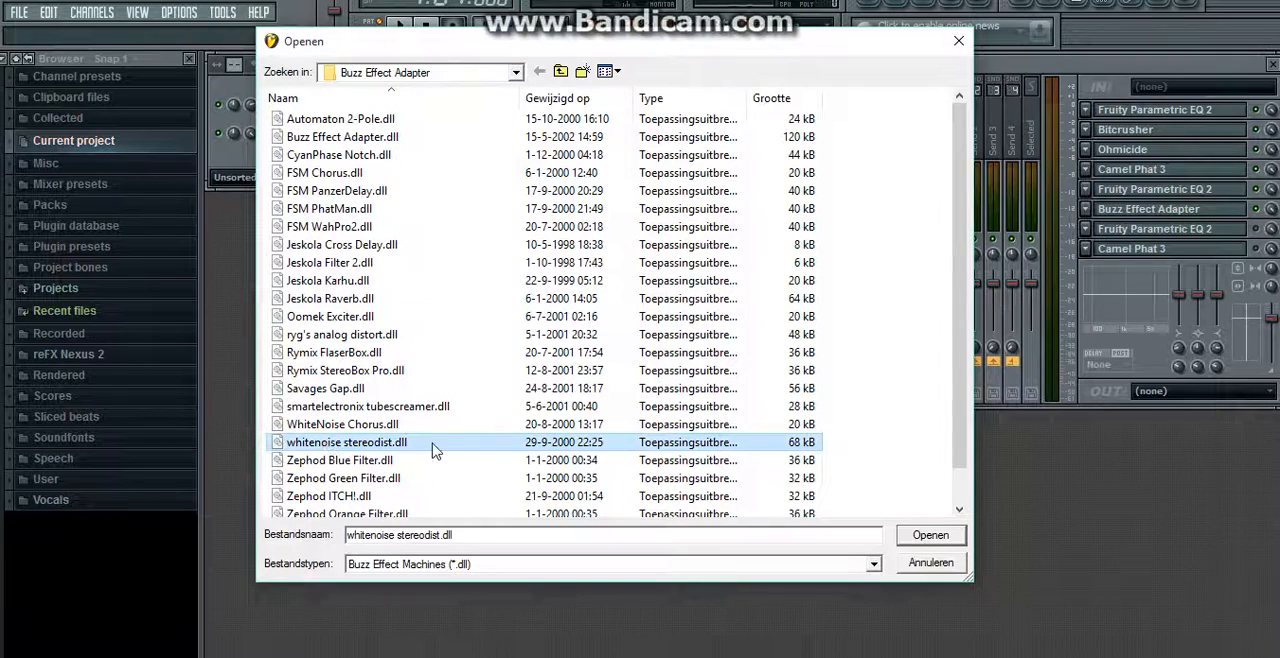
click(958, 41)
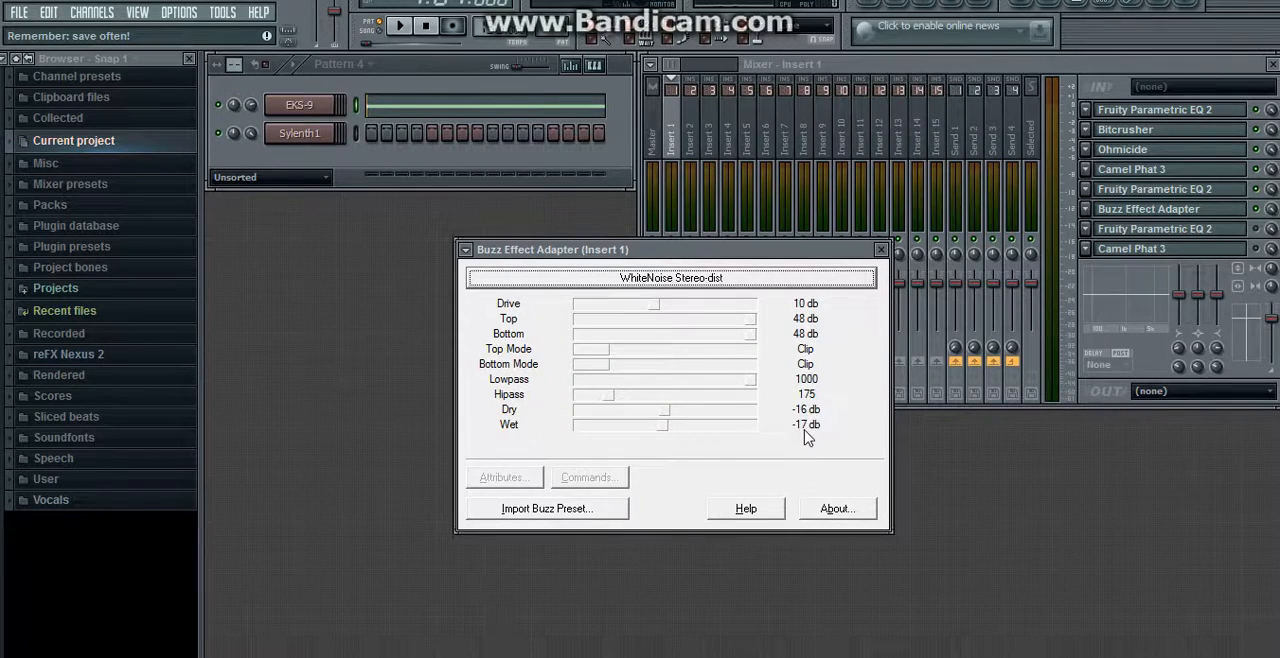
Step: Close the WhiteNoise Stereo-dist settings and play the pattern through the first six effects
click(881, 250)
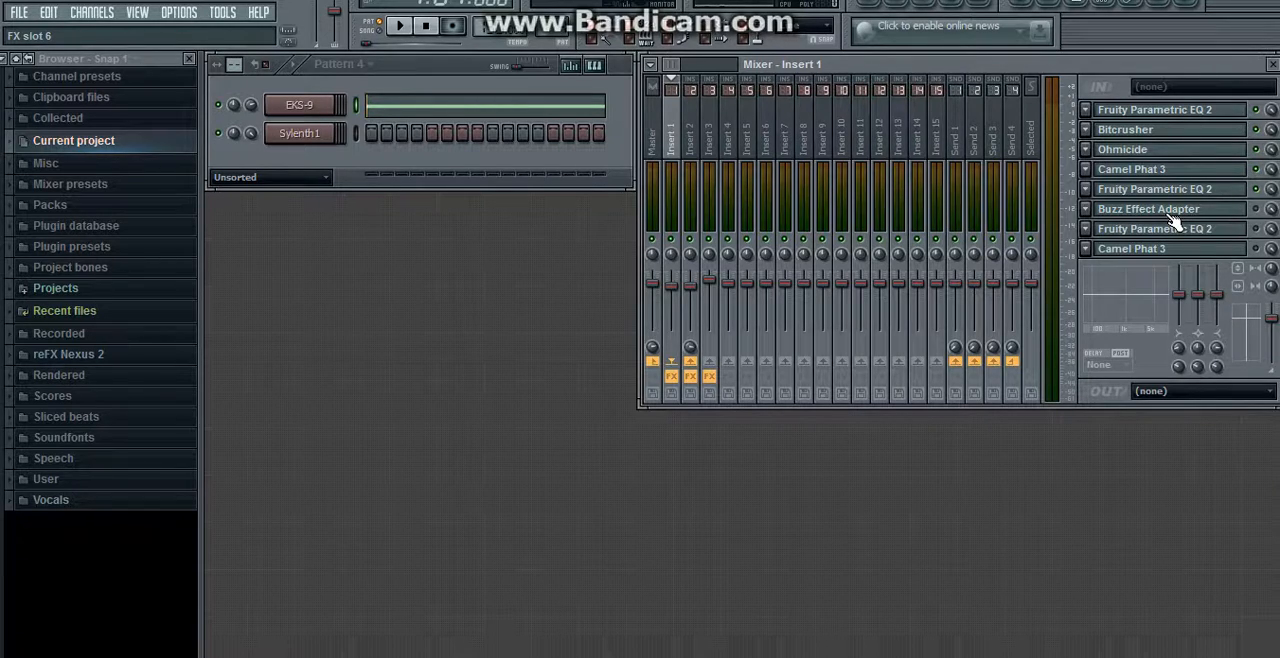
click(402, 28)
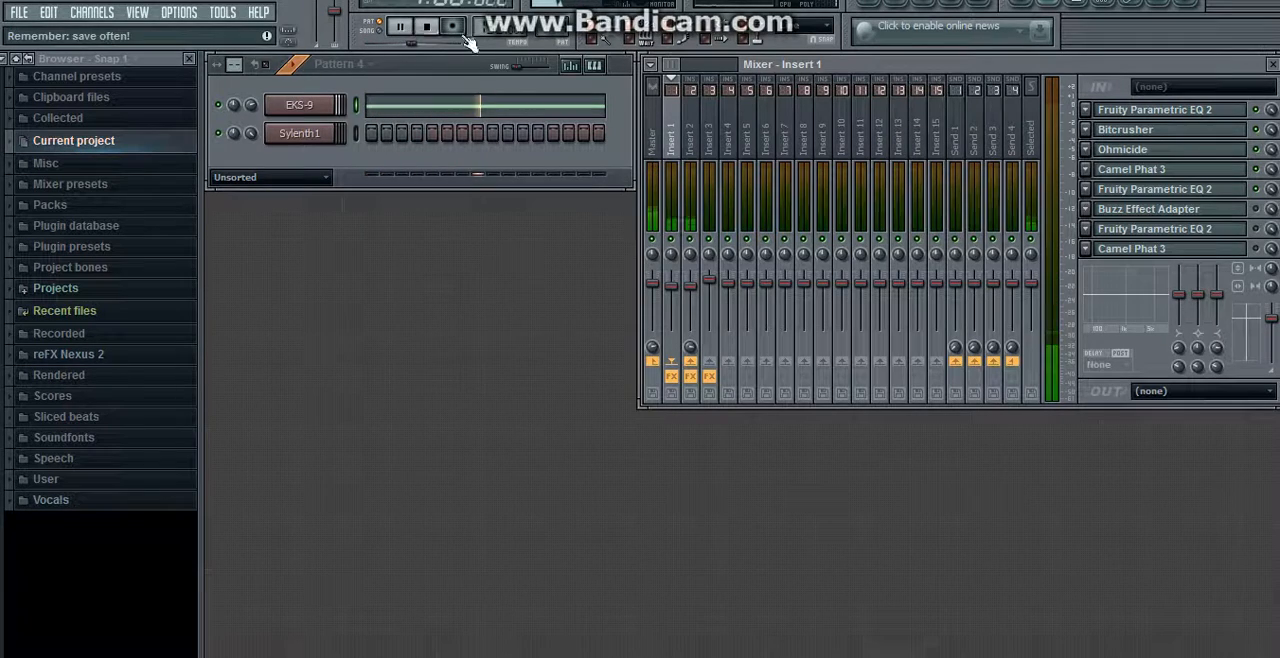
key(space)
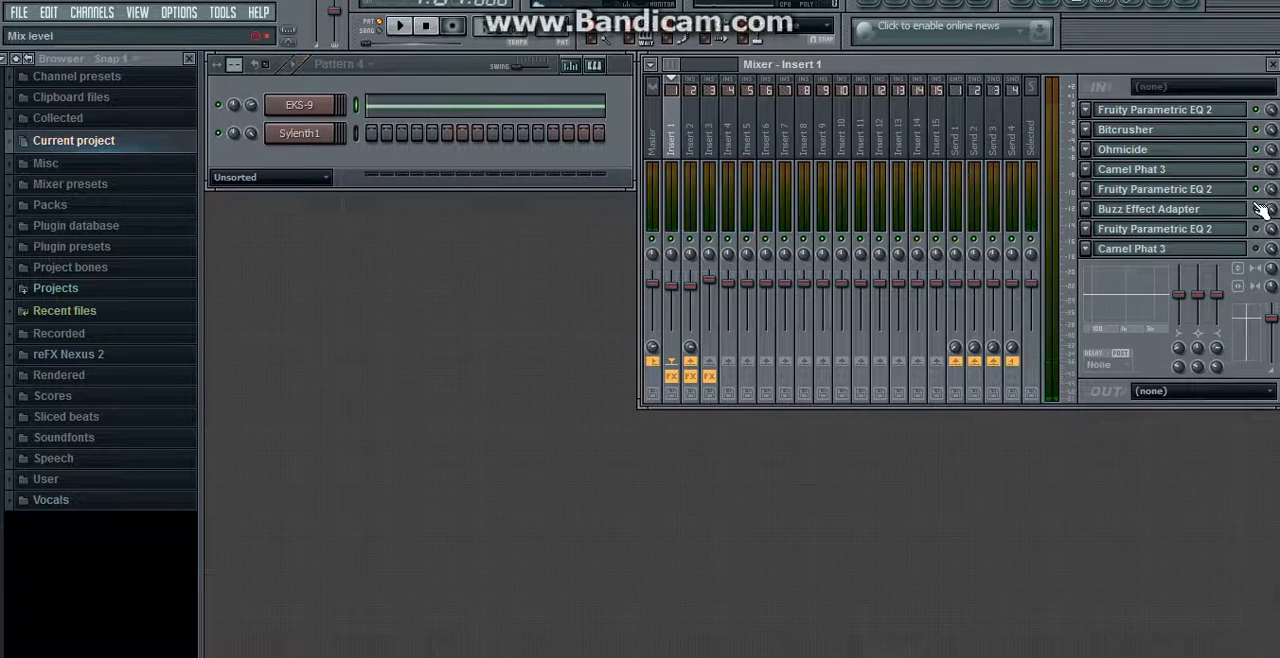
Step: Enable the Fruity Parametric EQ 2 in slot 7, view its curve and play the pattern through it
click(406, 29)
click(429, 30)
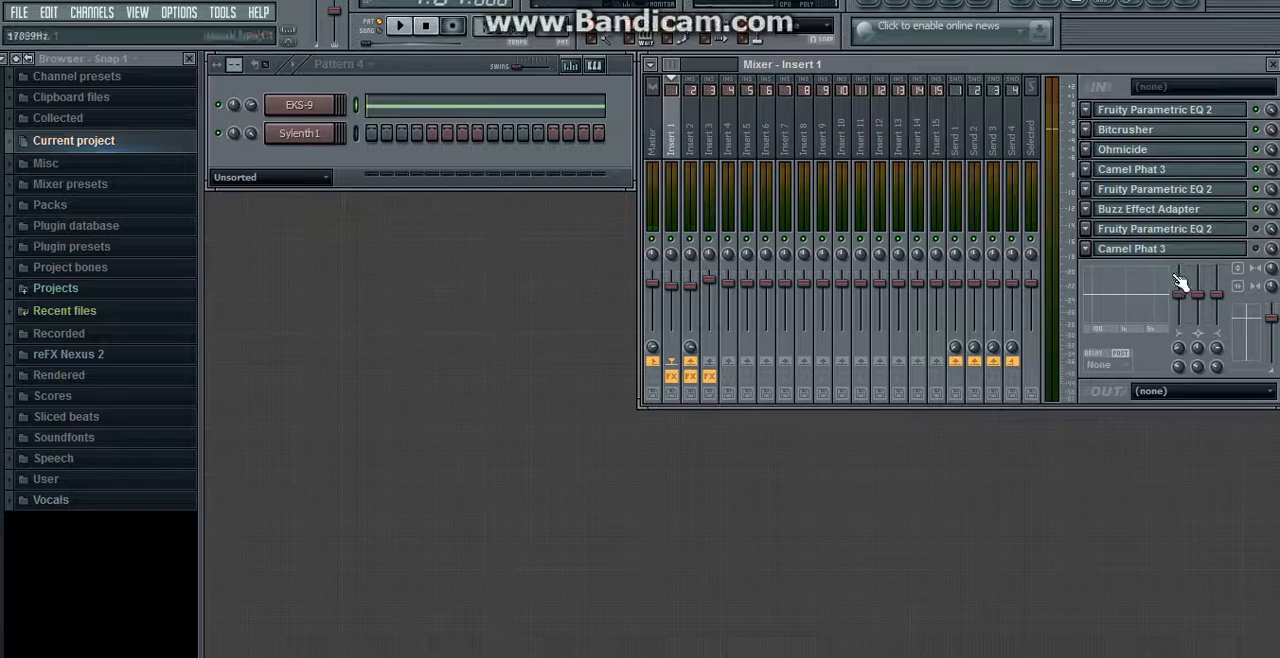
click(1177, 229)
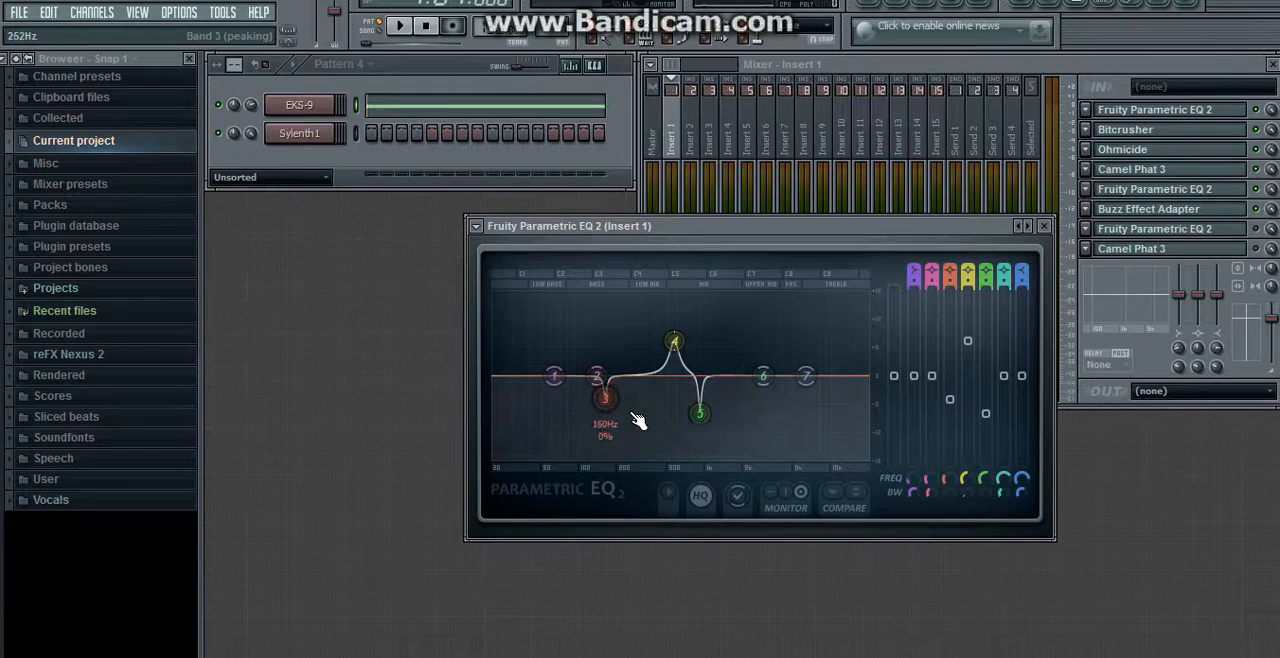
click(1266, 233)
click(403, 28)
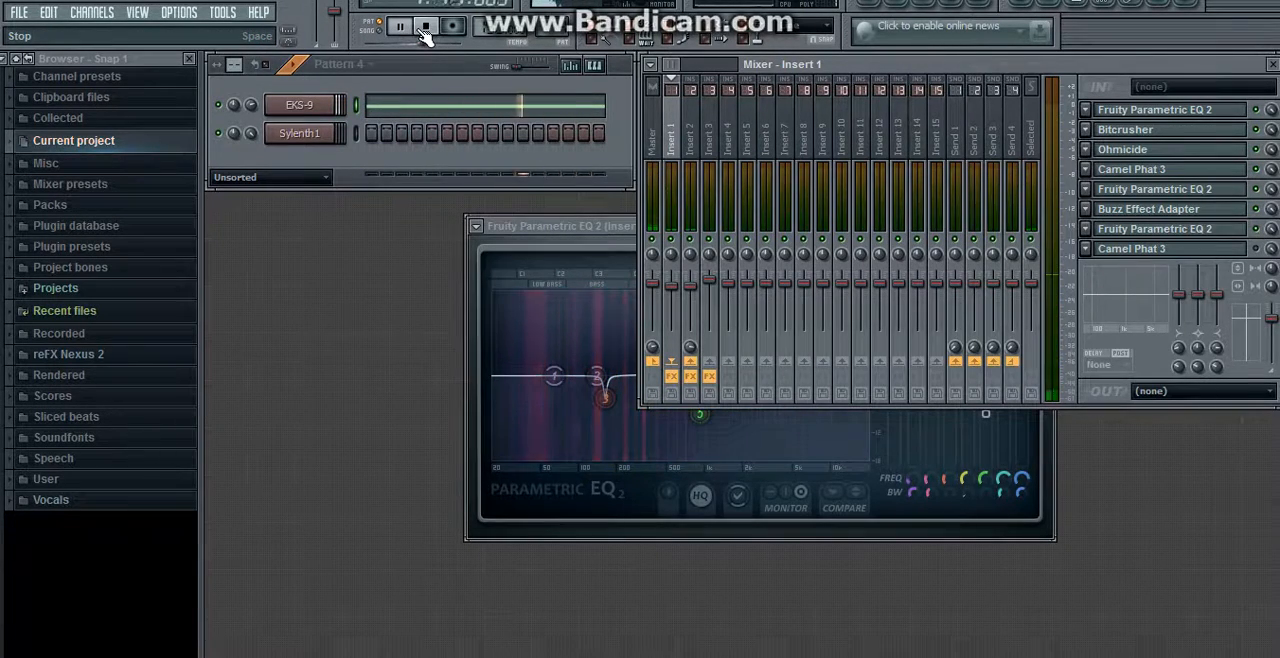
click(425, 30)
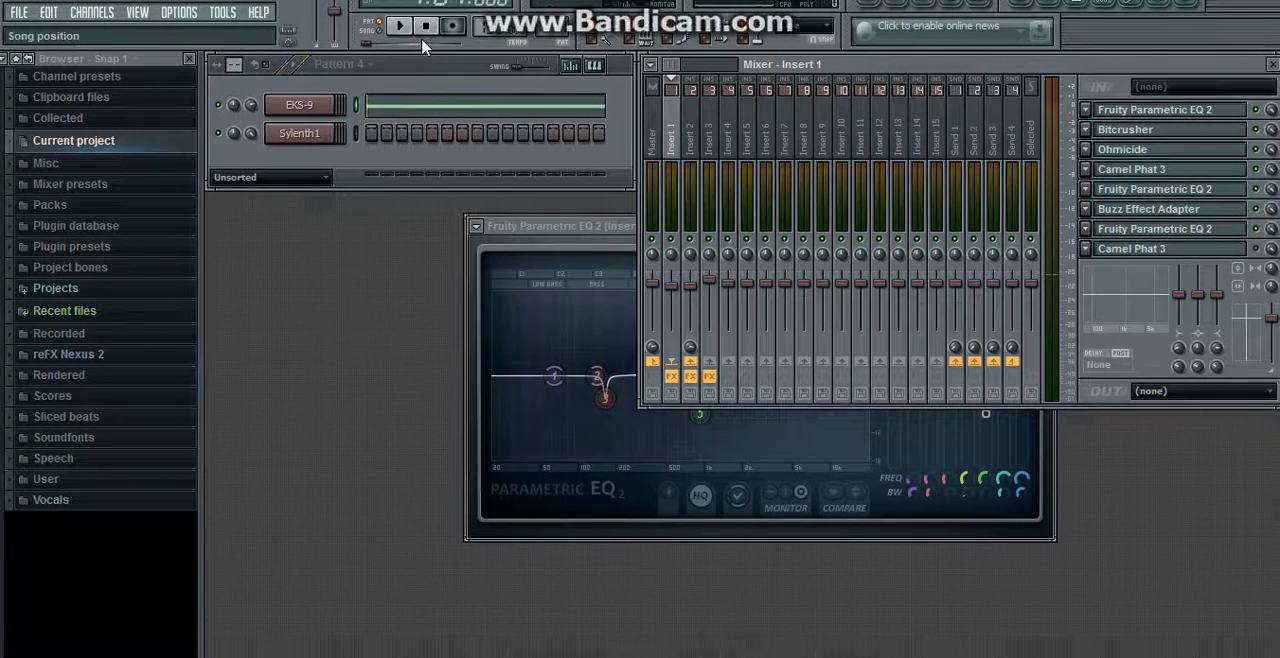
Step: Review the Camel Phat 3 settings in slot 8, enable it and play the pattern through the full Insert 1 chain
click(1157, 252)
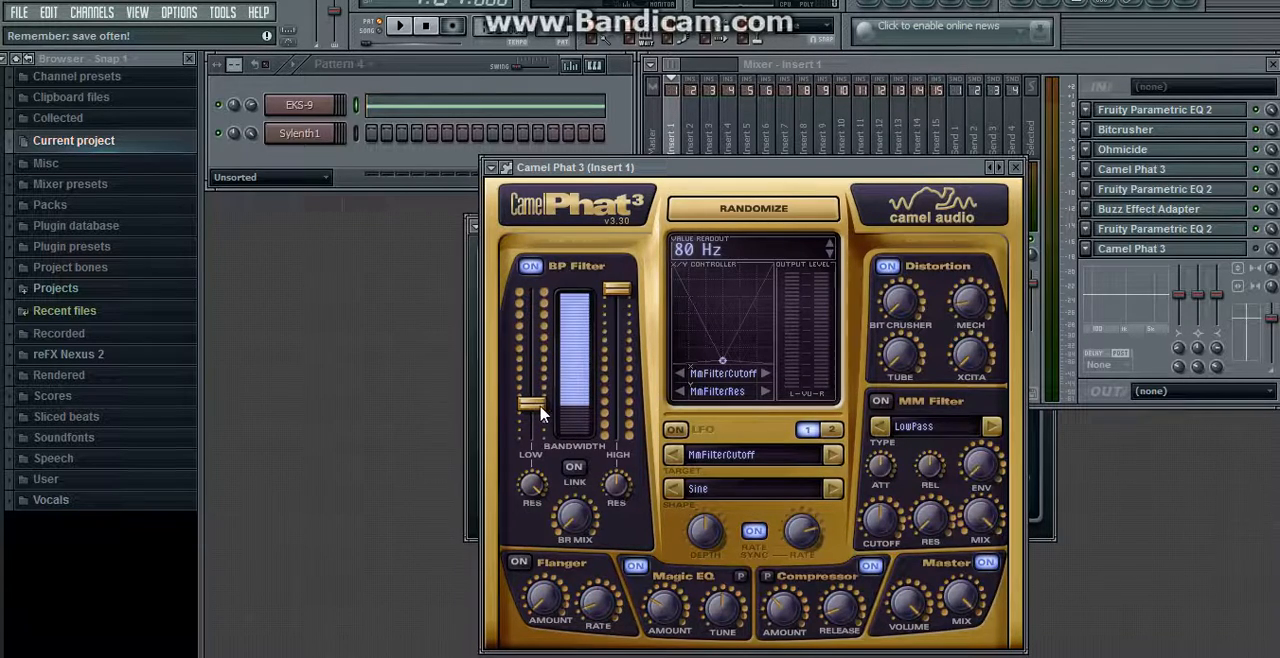
click(1015, 167)
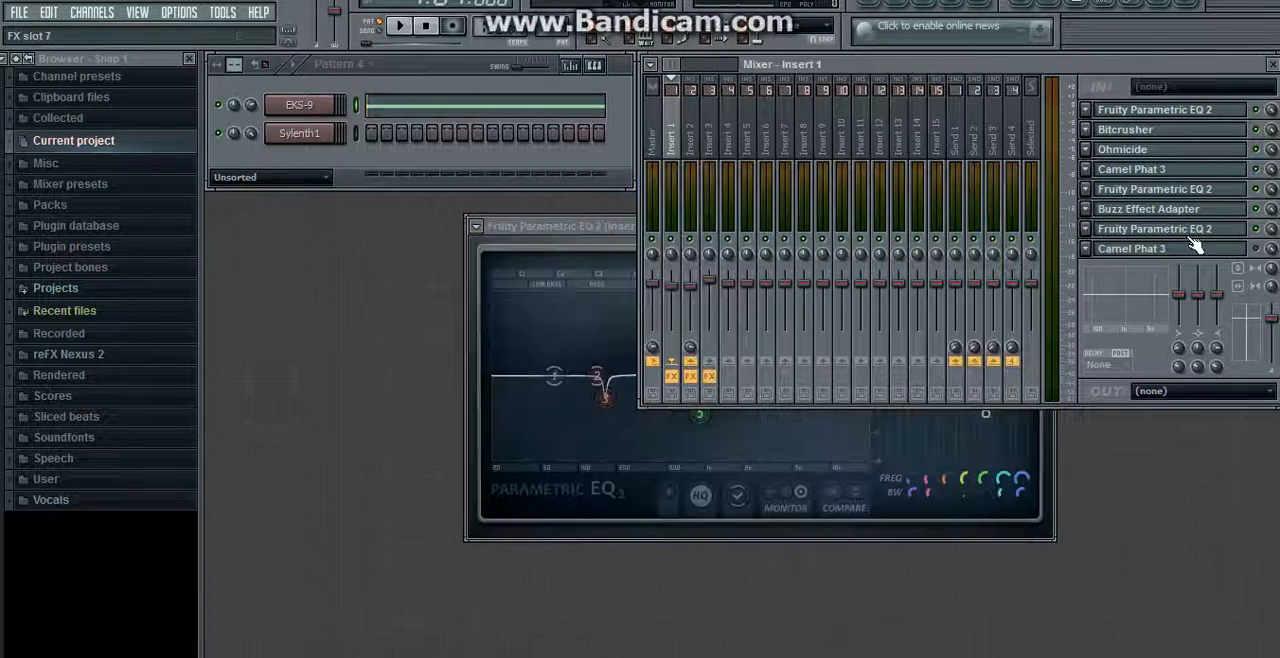
click(400, 25)
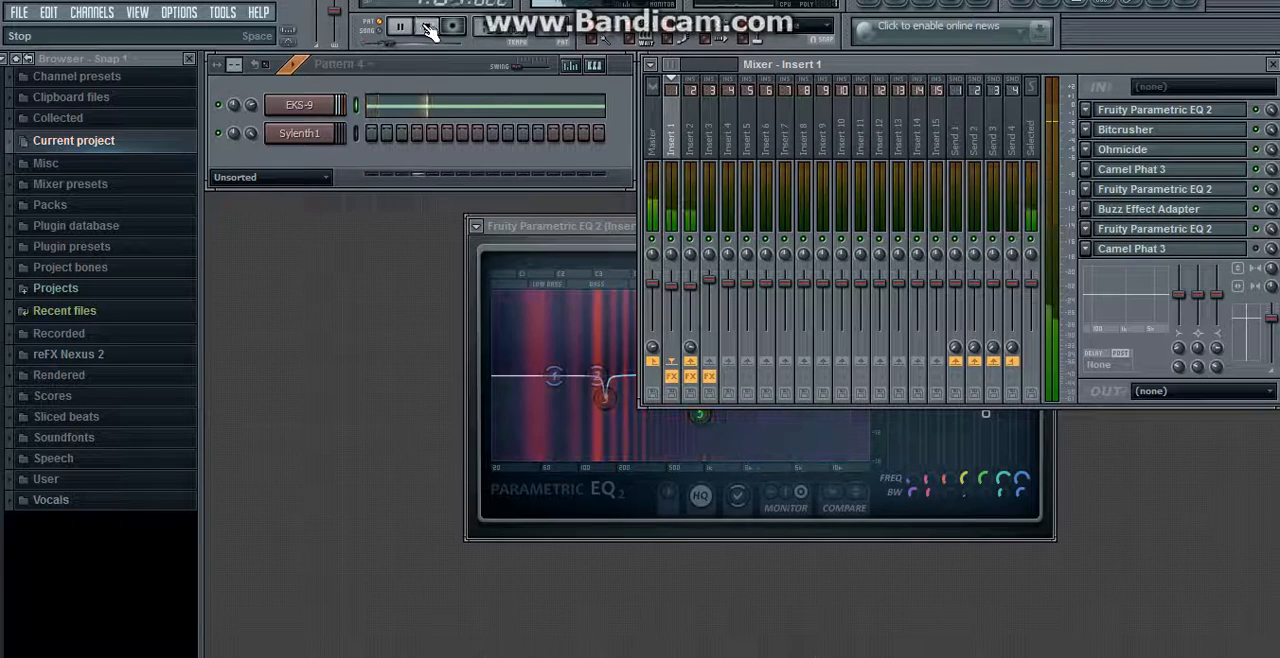
click(427, 29)
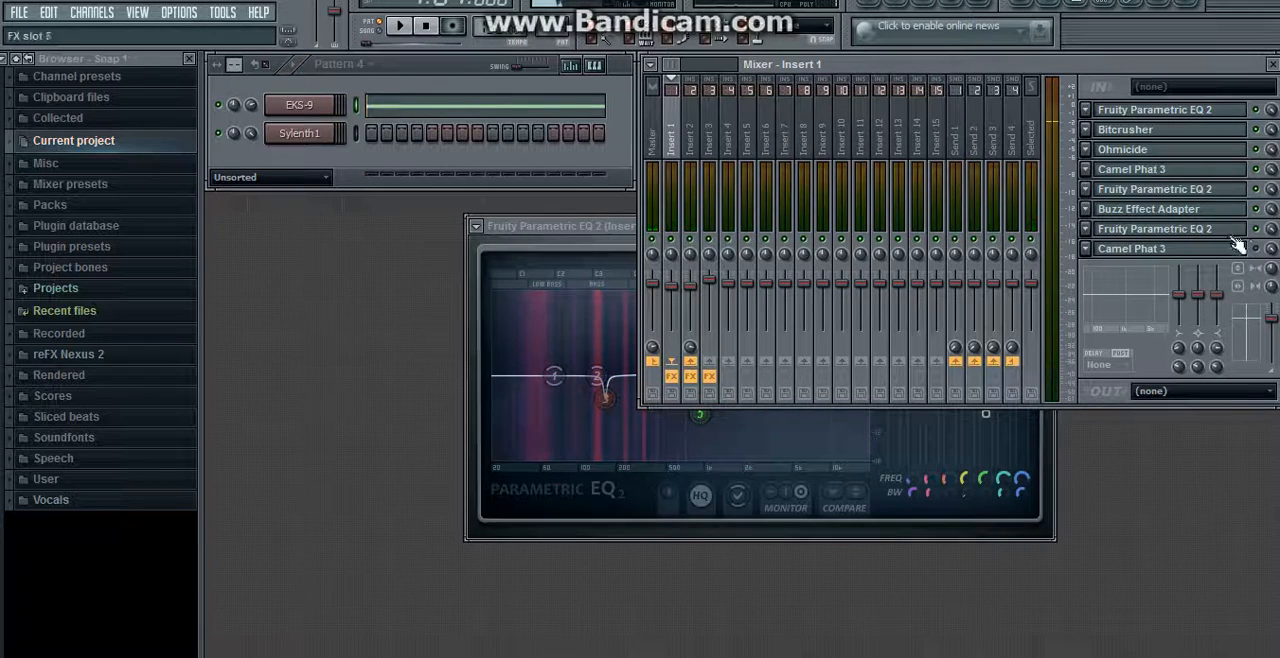
click(412, 26)
click(412, 26)
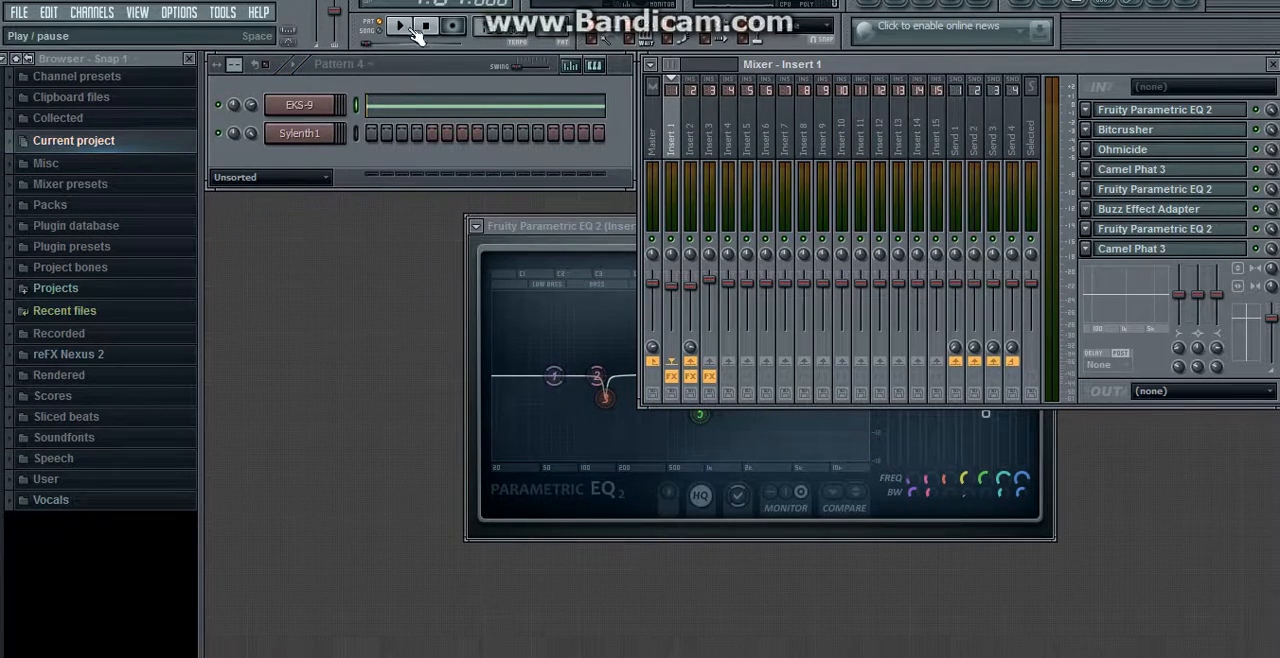
Step: Switch to mixer Insert 2, view and enable the Fruity Parametric EQ 2 in slot 1, and play the pattern
click(704, 136)
click(1110, 116)
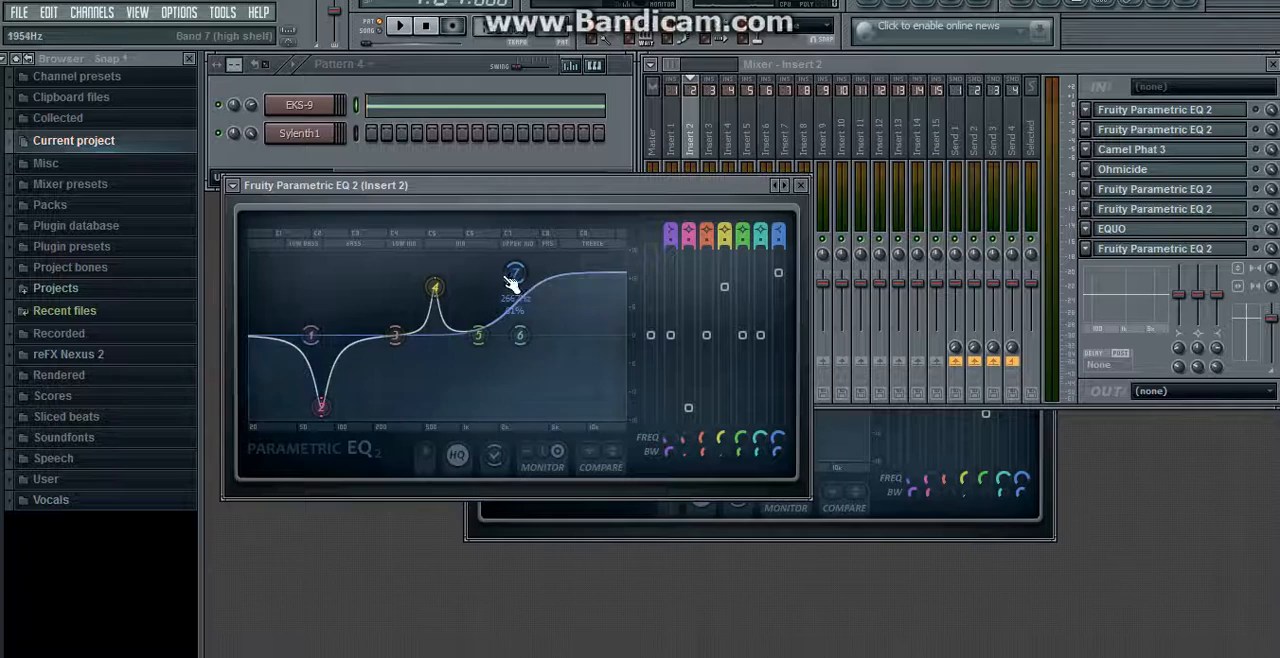
click(802, 187)
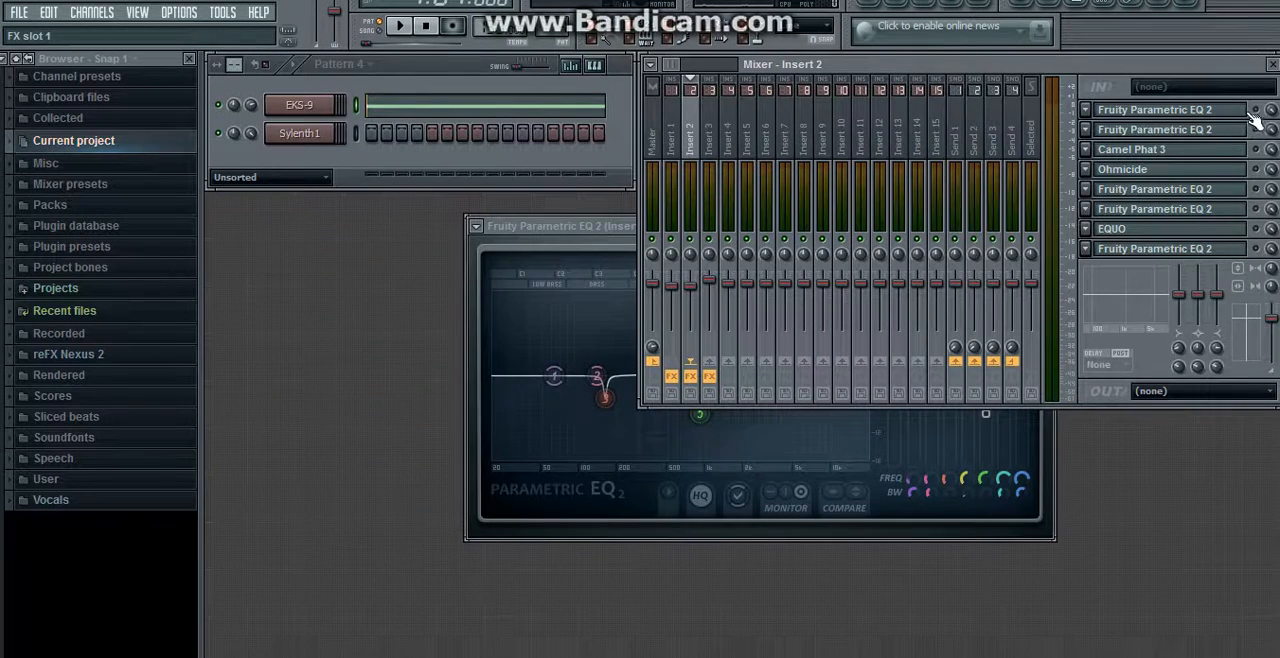
click(407, 29)
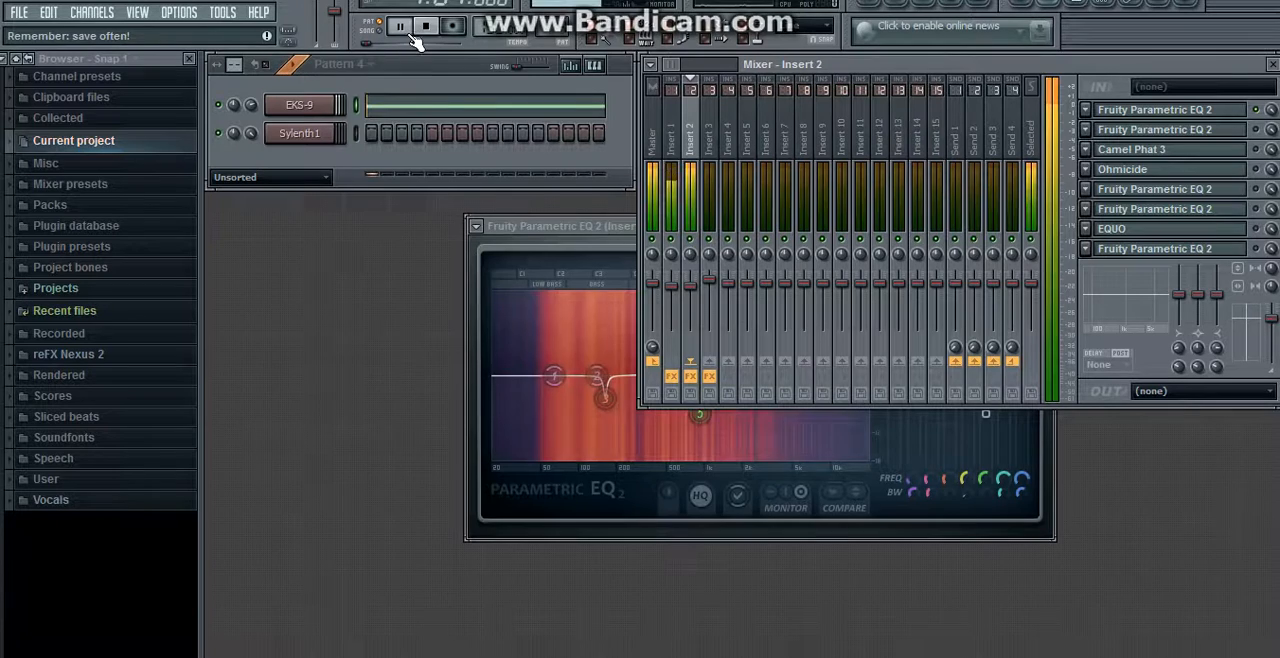
Step: Enable the Fruity Parametric EQ 2 in Insert 2's slot 2, view its curve and play the pattern
click(1210, 137)
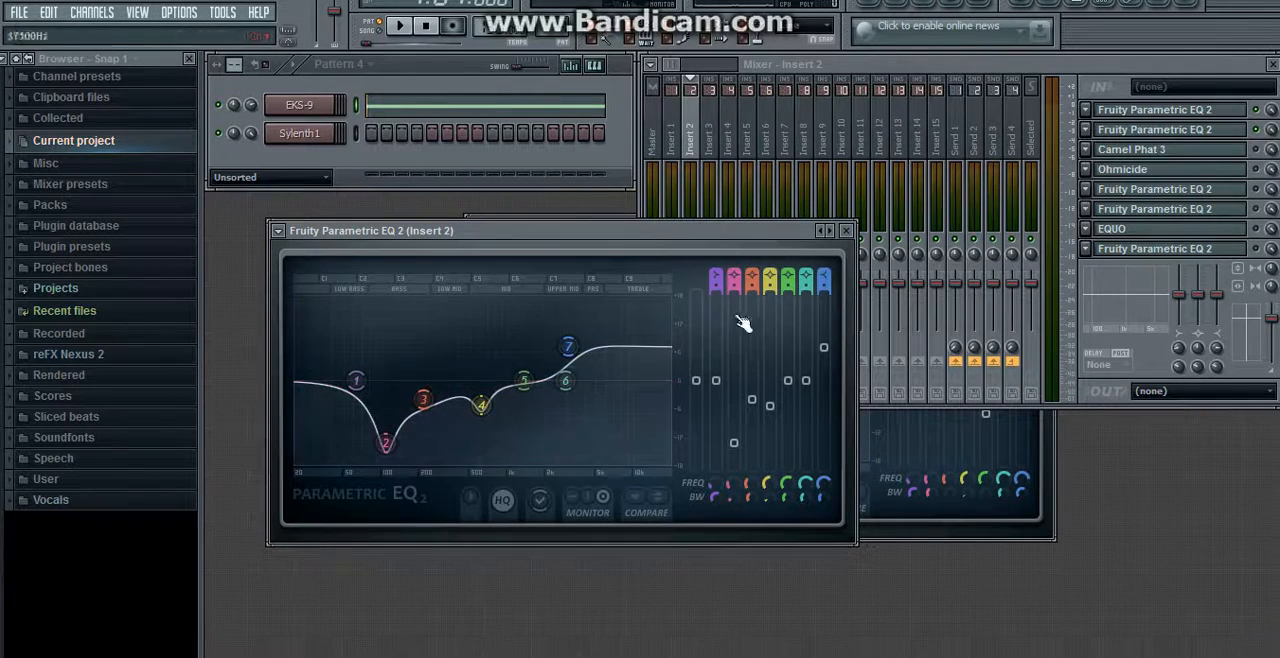
click(402, 28)
click(427, 28)
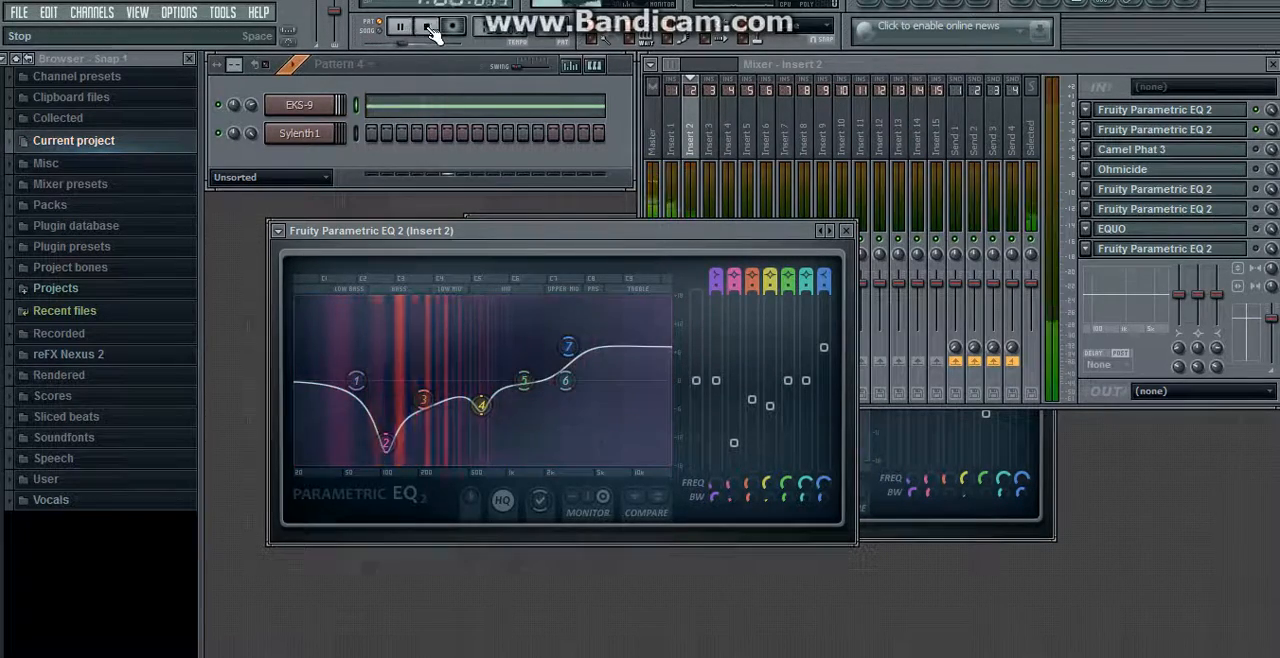
Step: Check the BP Filter low cutoff of Camel Phat 3 in Insert 2's slot 3, enable the effect and play the pattern
click(1206, 153)
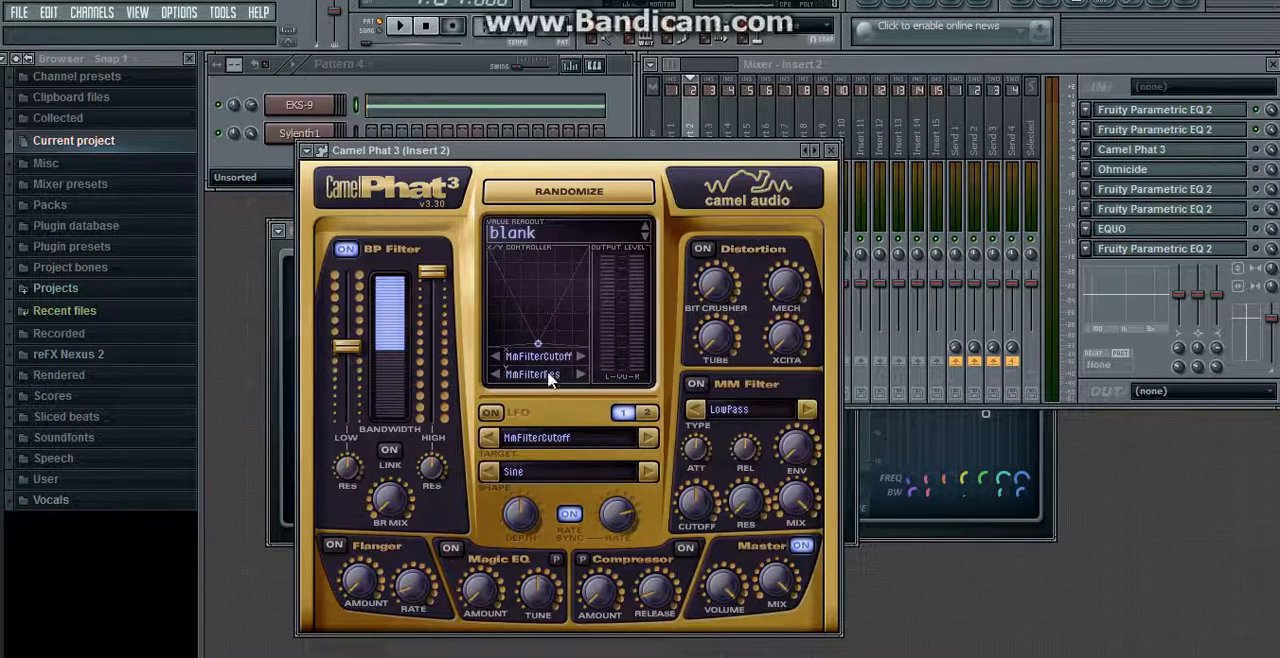
mouse_move(349, 345)
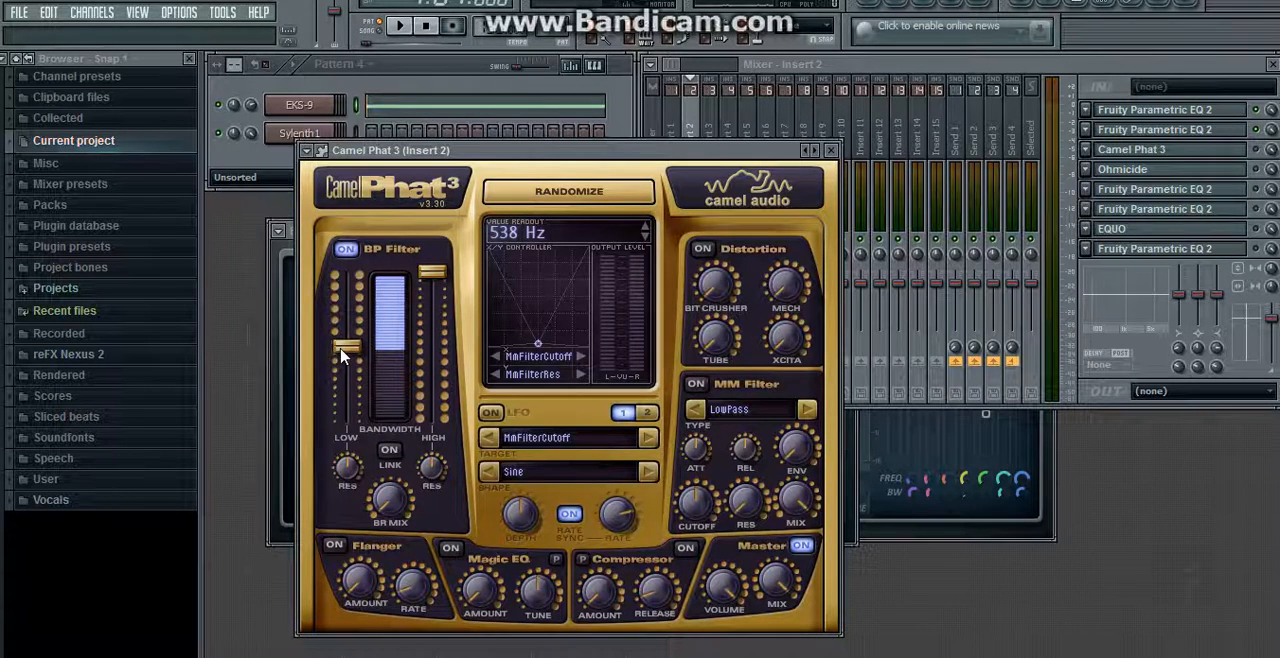
drag(348, 346, 351, 357)
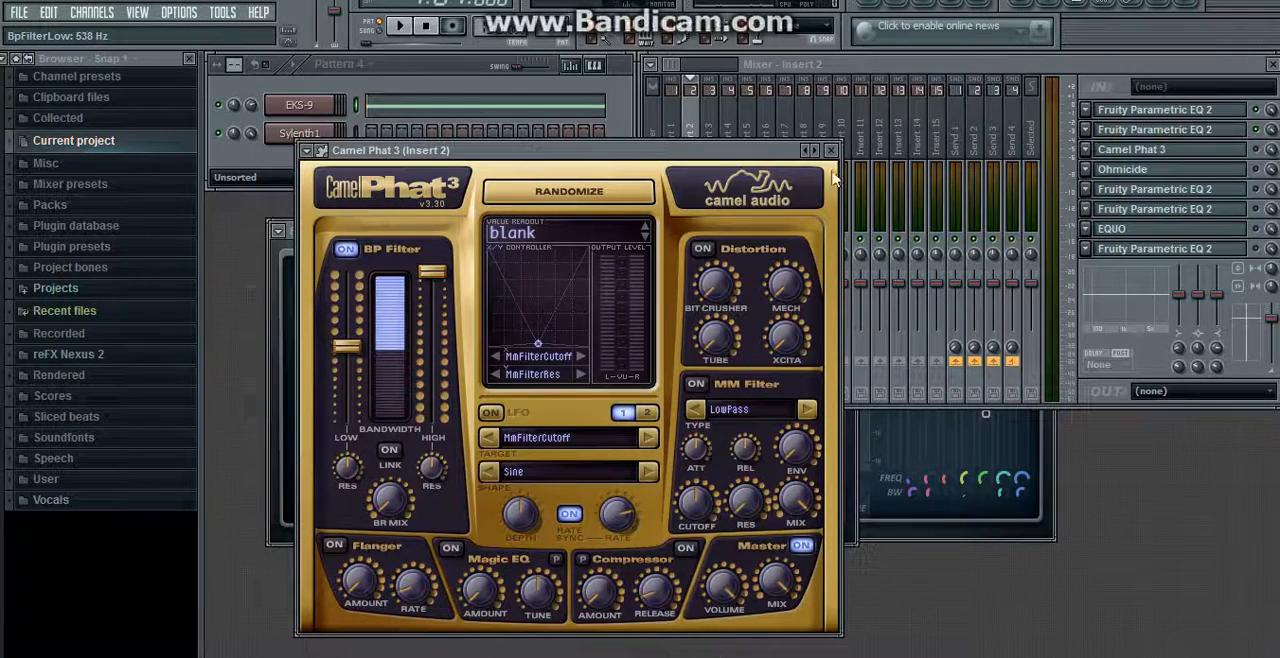
click(830, 151)
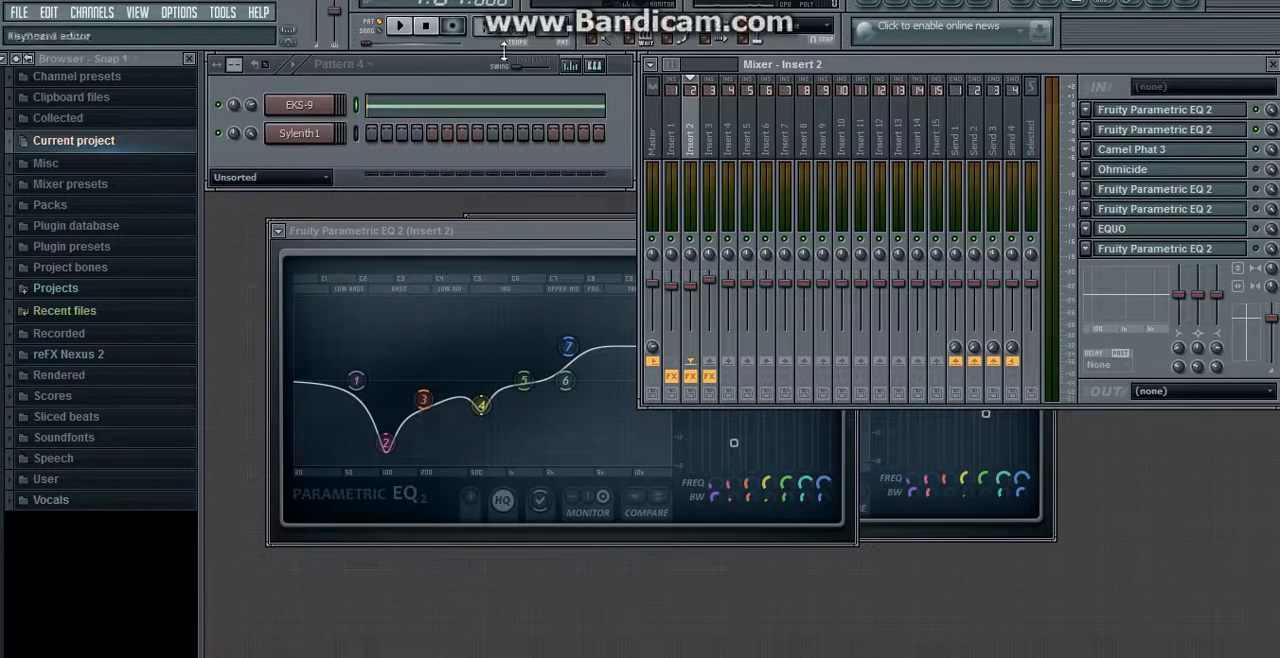
click(401, 26)
click(430, 27)
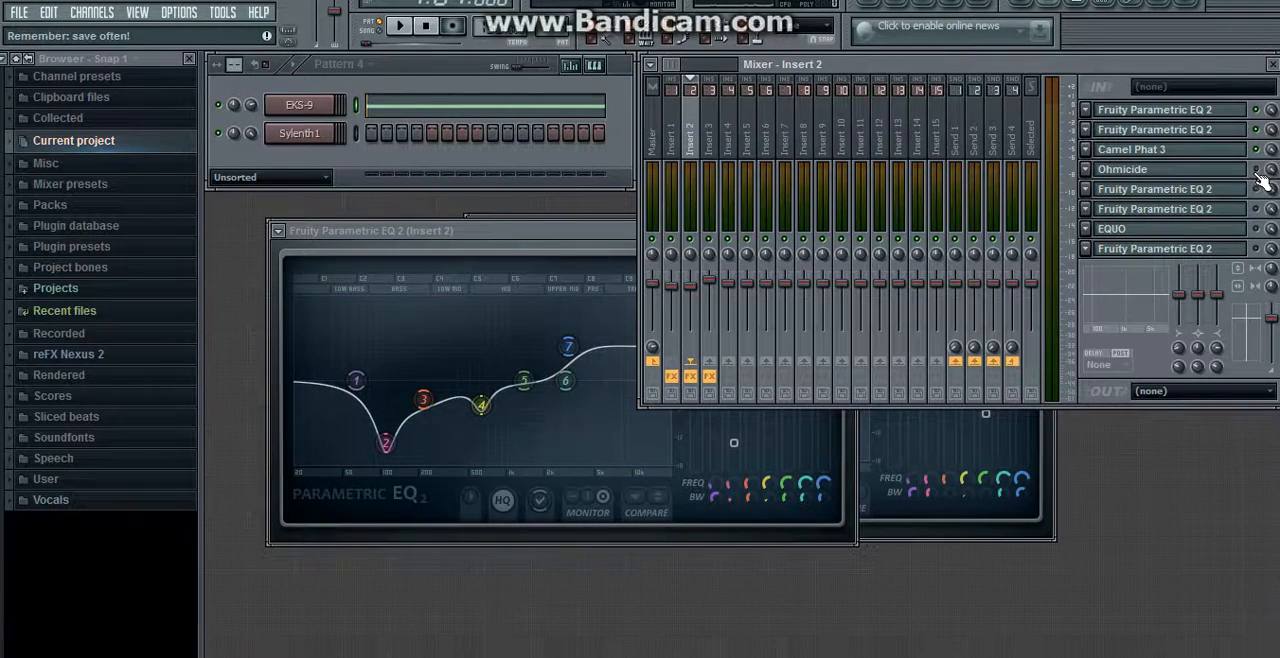
Step: Enable Ohmicide in slot 4 of Insert 2, check its Band 2 gain and play the pattern
click(1160, 178)
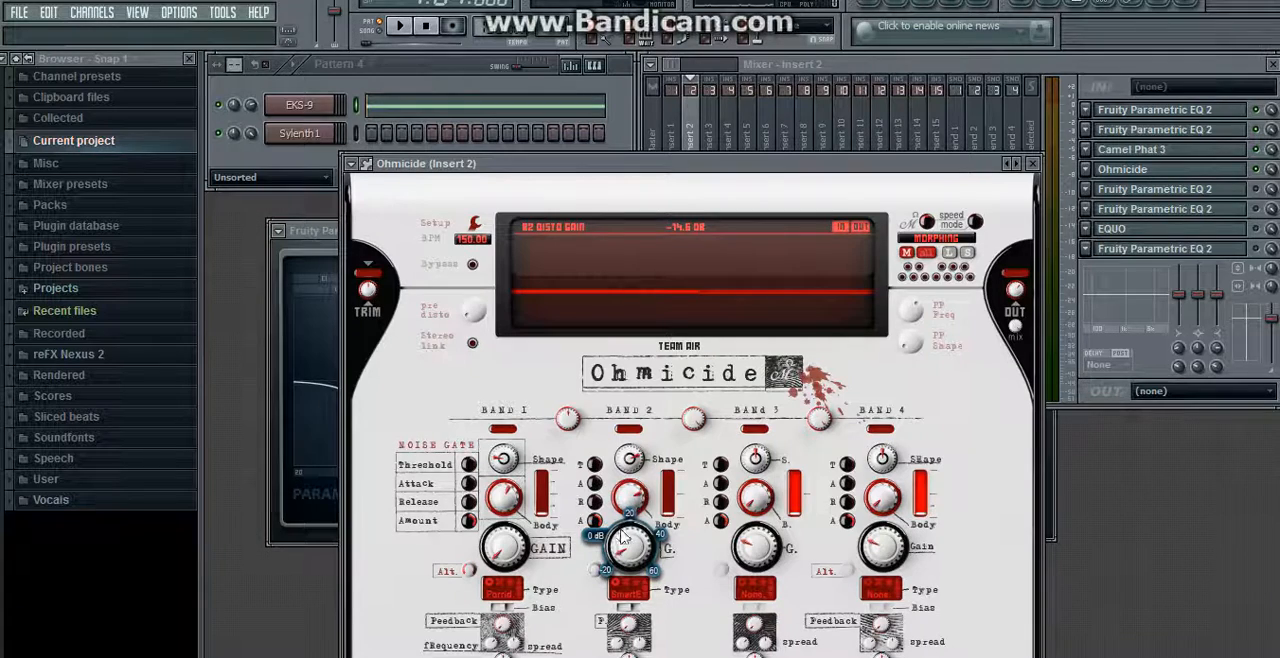
drag(630, 545, 630, 556)
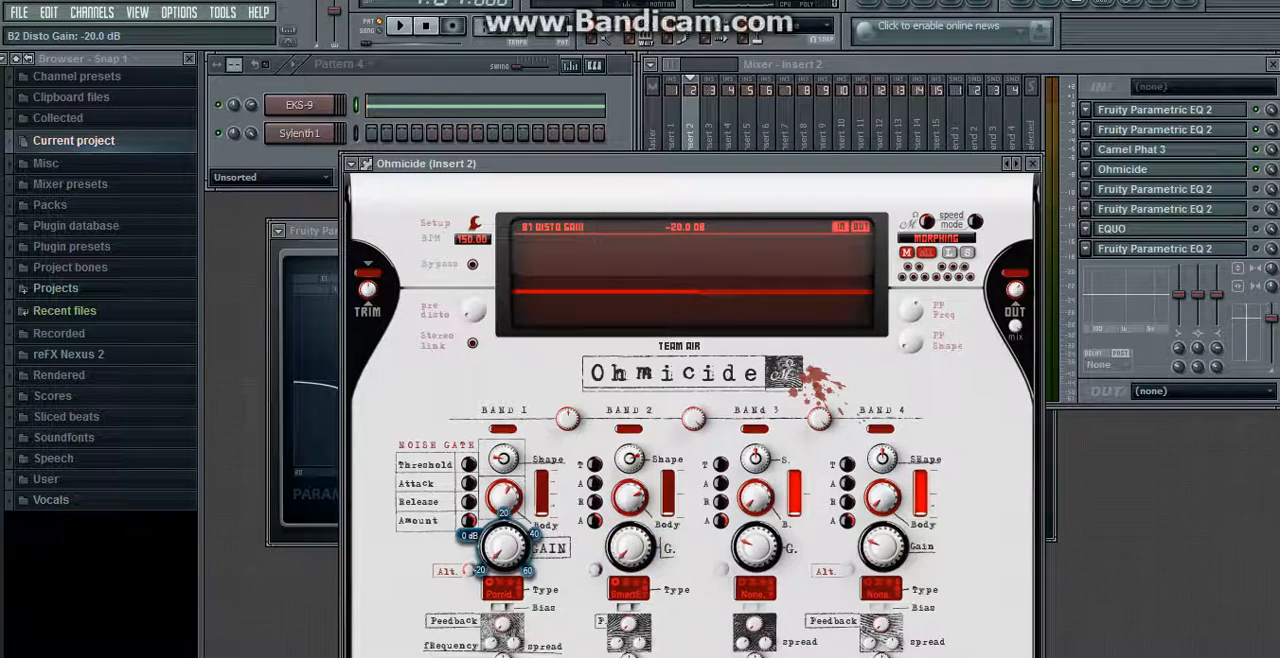
click(1033, 163)
click(399, 25)
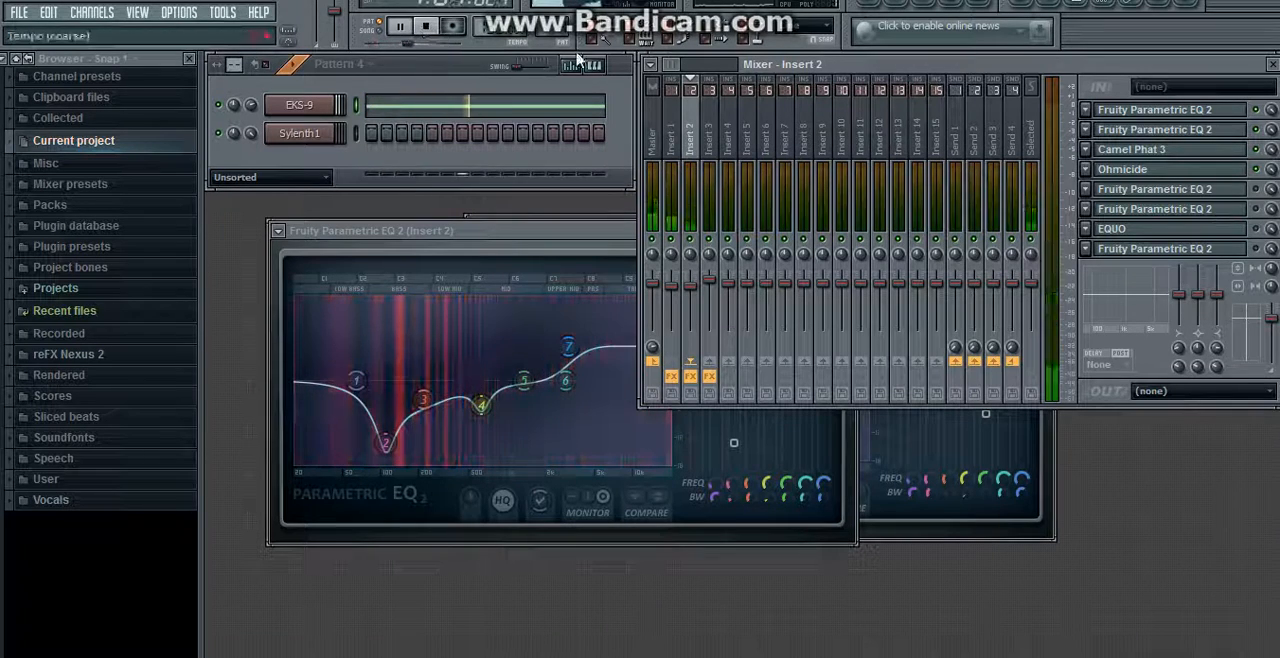
click(428, 27)
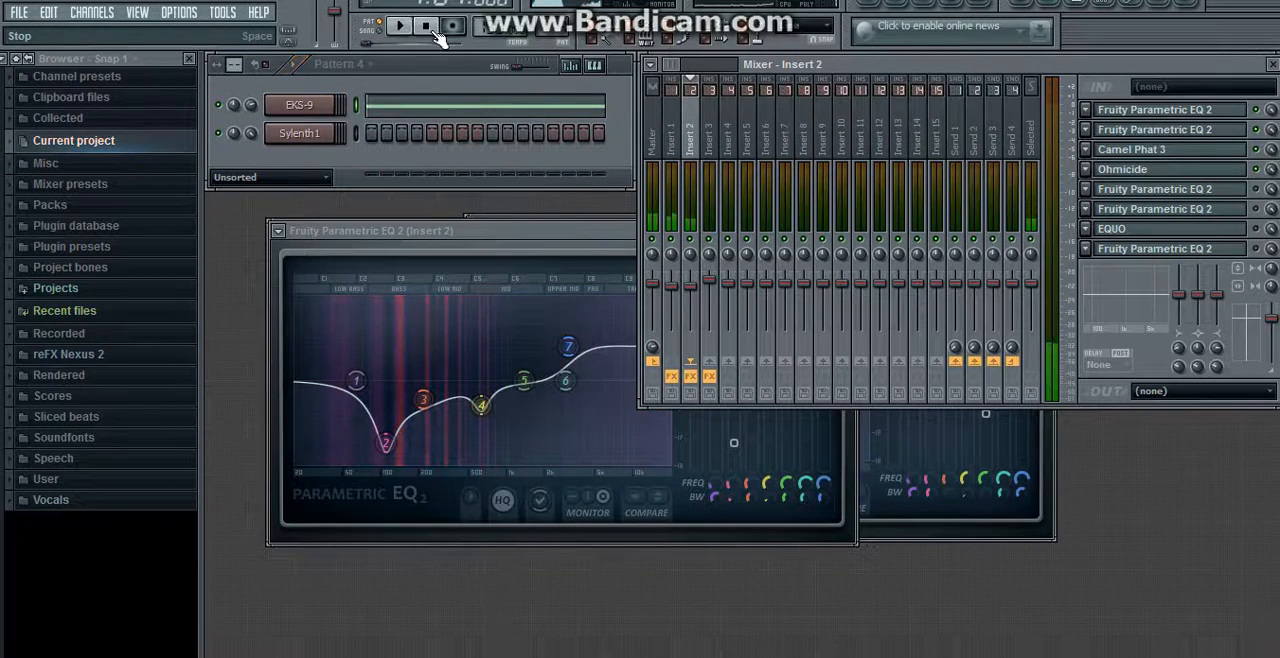
Step: Recheck the Camel Phat 3 settings, then enable and view the Fruity Parametric EQ 2 in slot 5 while playing the pattern
click(1131, 150)
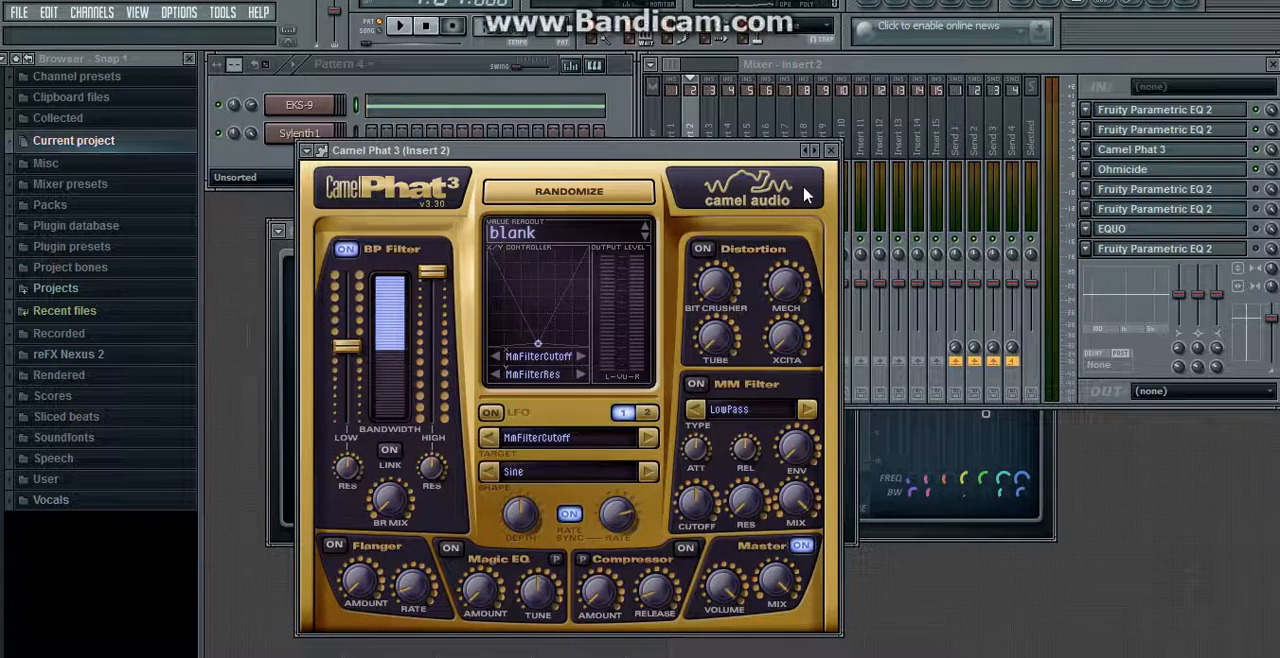
click(831, 152)
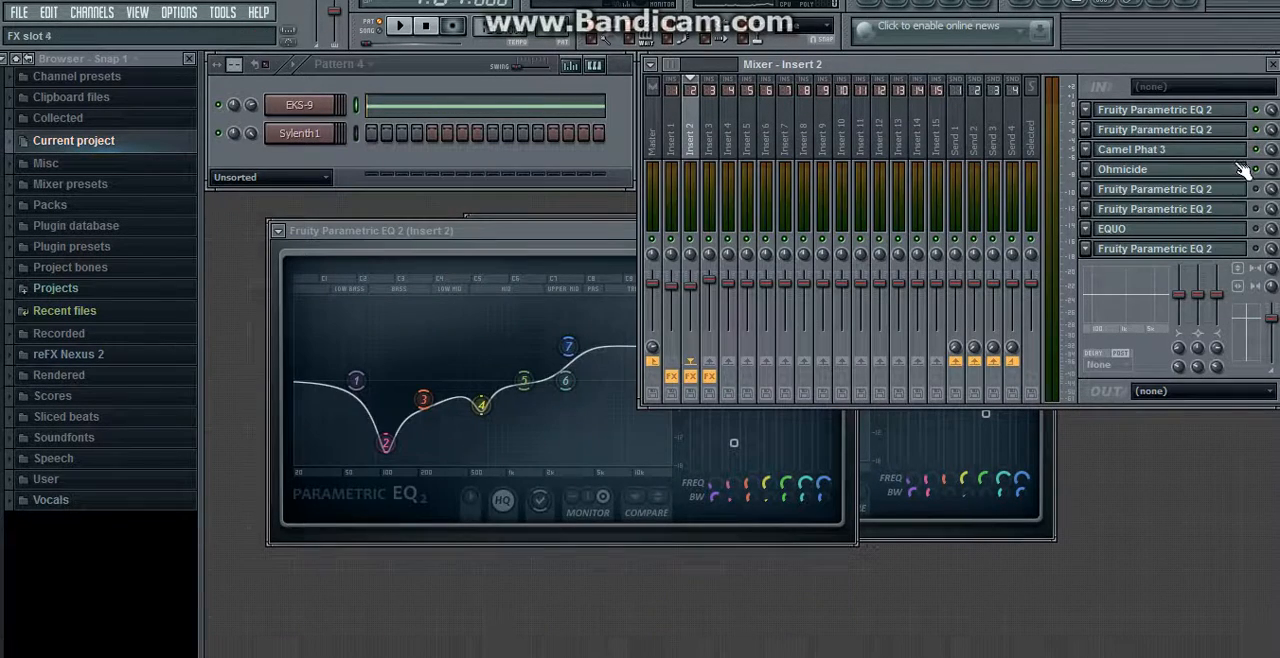
click(1155, 191)
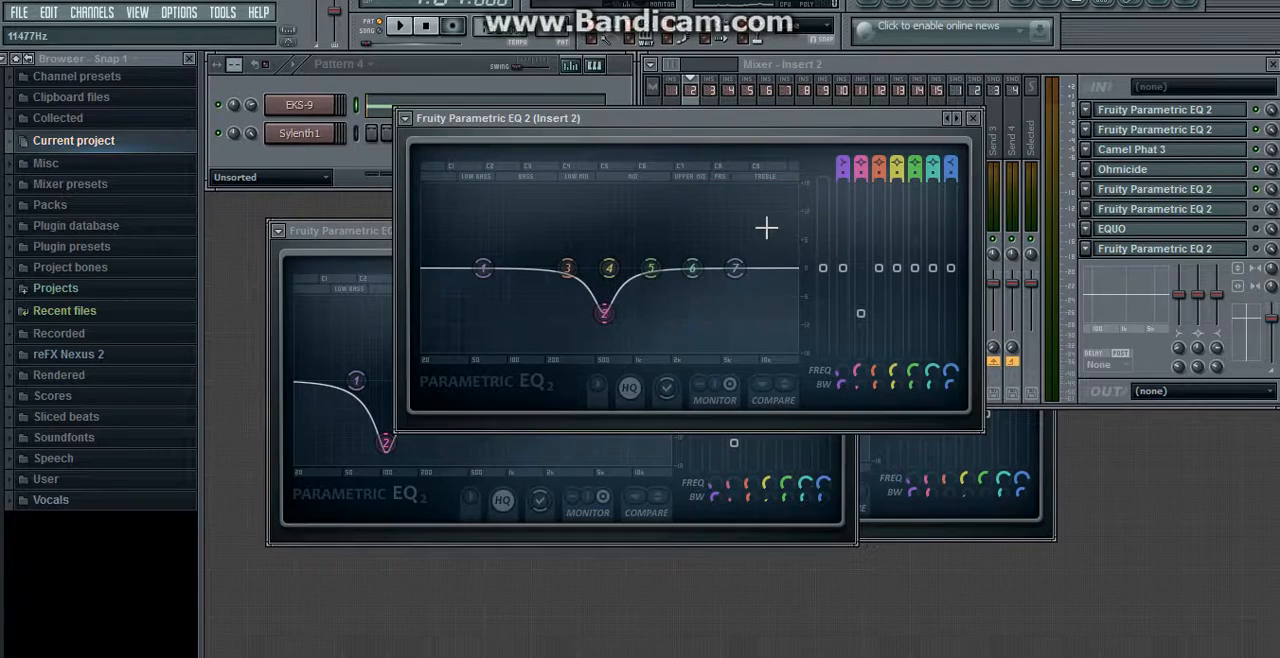
click(405, 30)
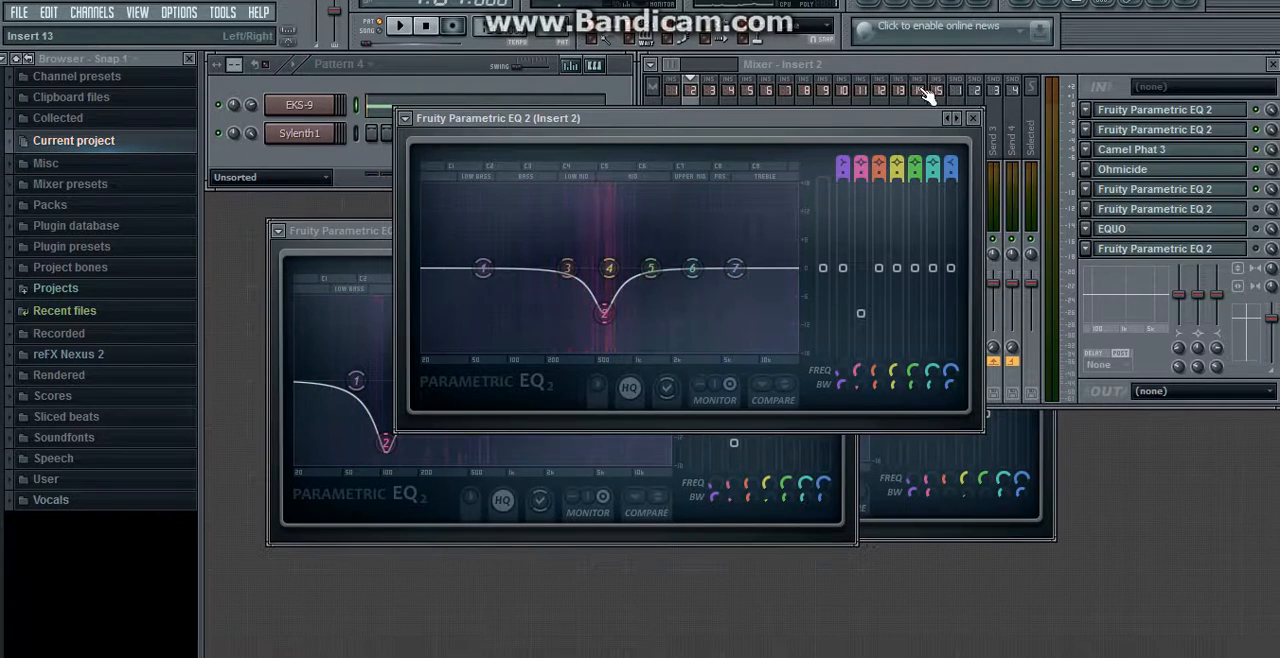
click(976, 124)
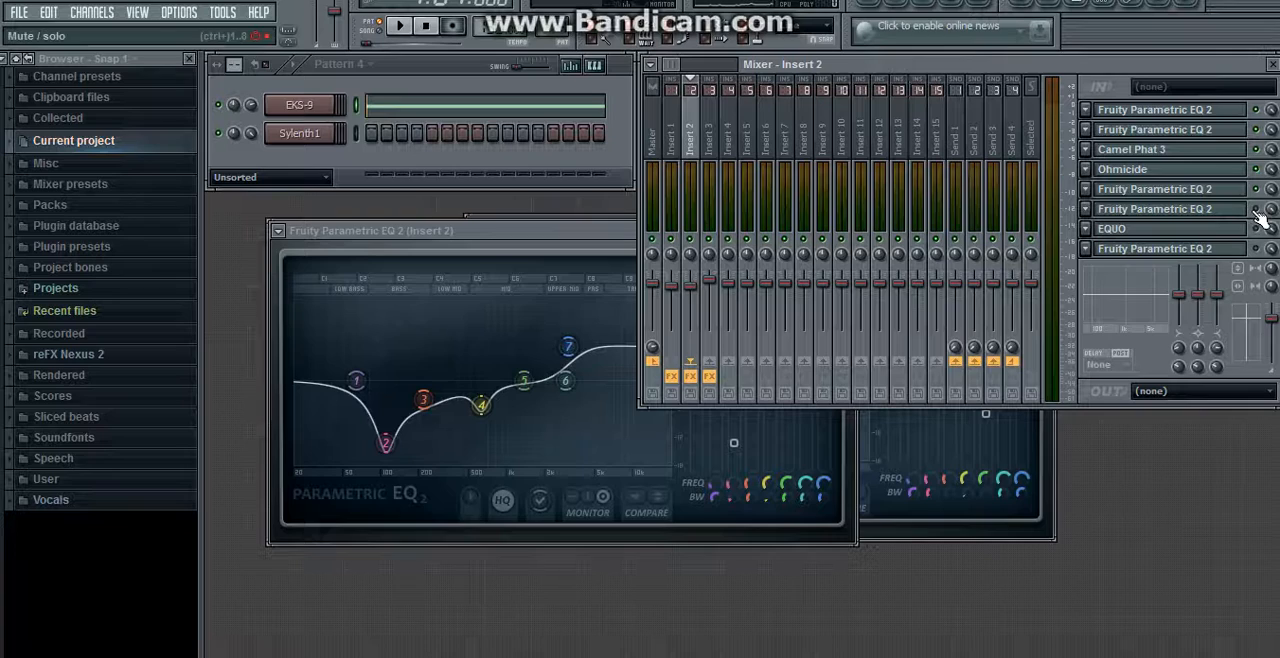
Step: View and enable the Fruity Parametric EQ 2 in slot 6 and EQUO in slot 7, then play the pattern
click(1190, 221)
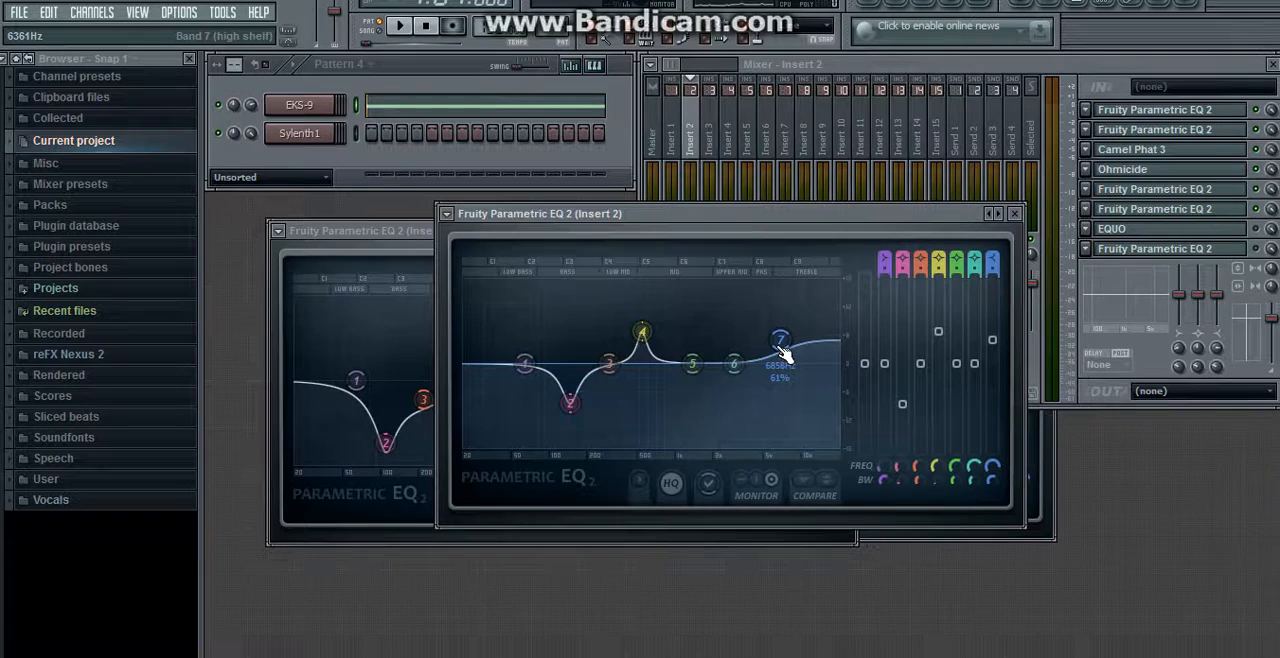
click(1016, 214)
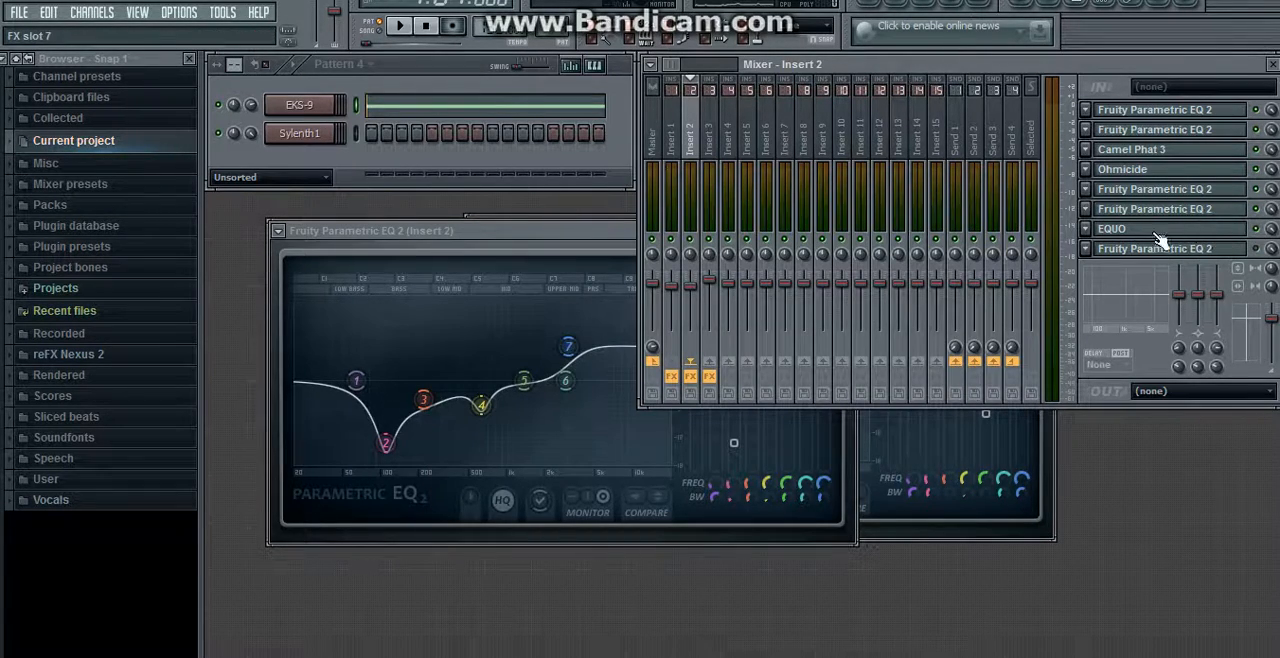
click(1133, 230)
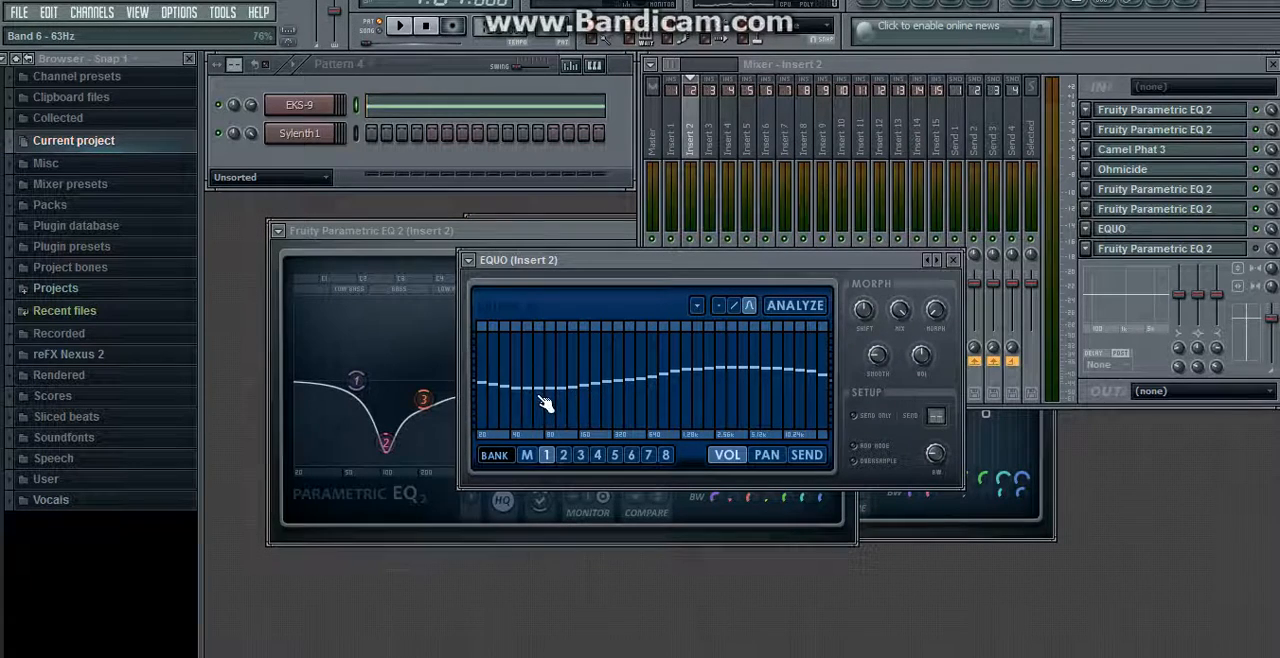
click(954, 261)
click(399, 25)
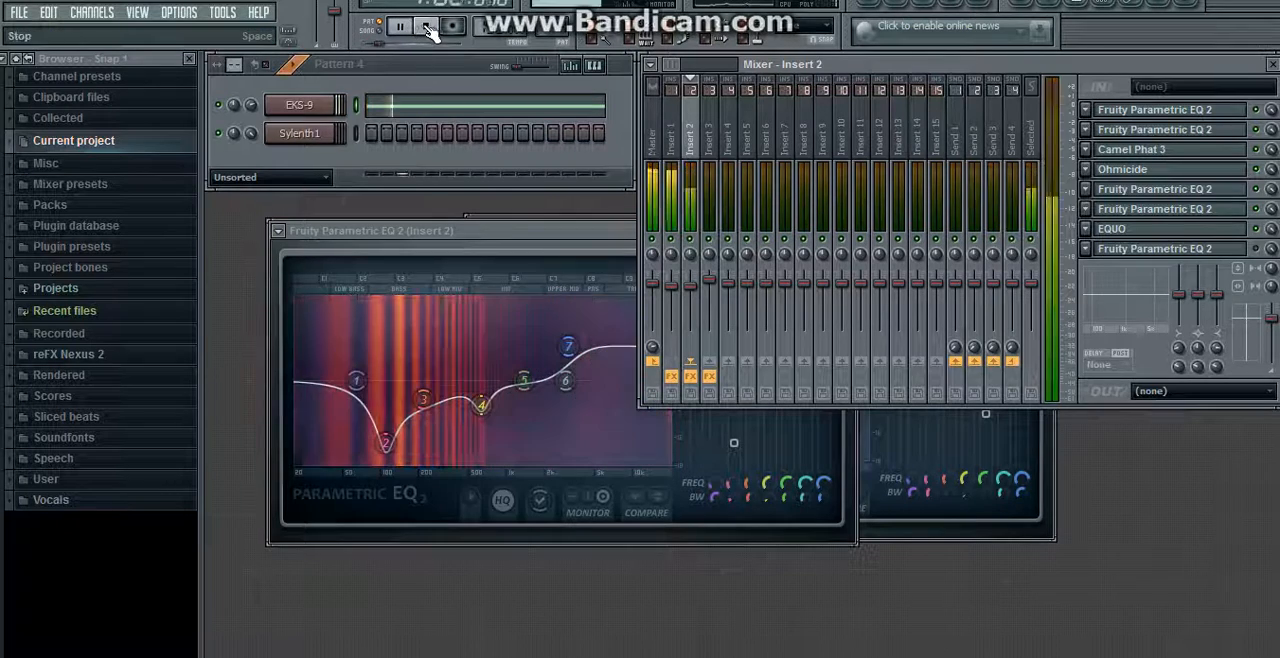
Step: View and enable the last Fruity Parametric EQ 2 in slot 8 and play the pattern through the full Insert 2 chain
click(1190, 249)
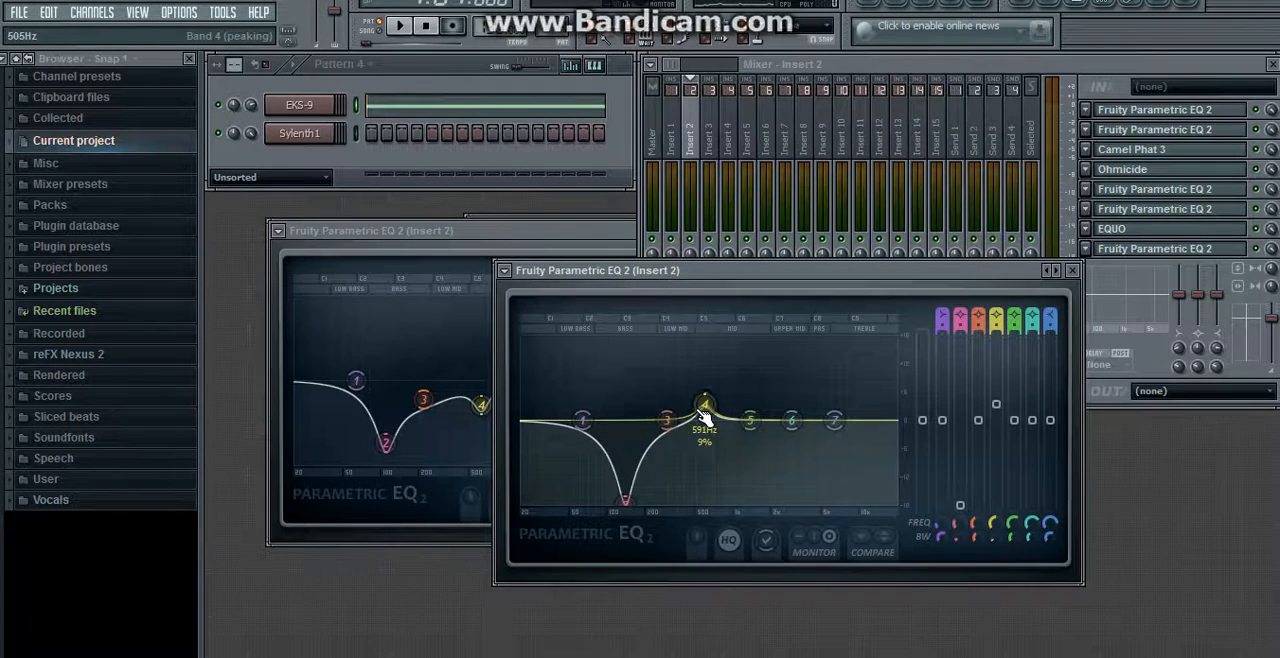
click(1072, 271)
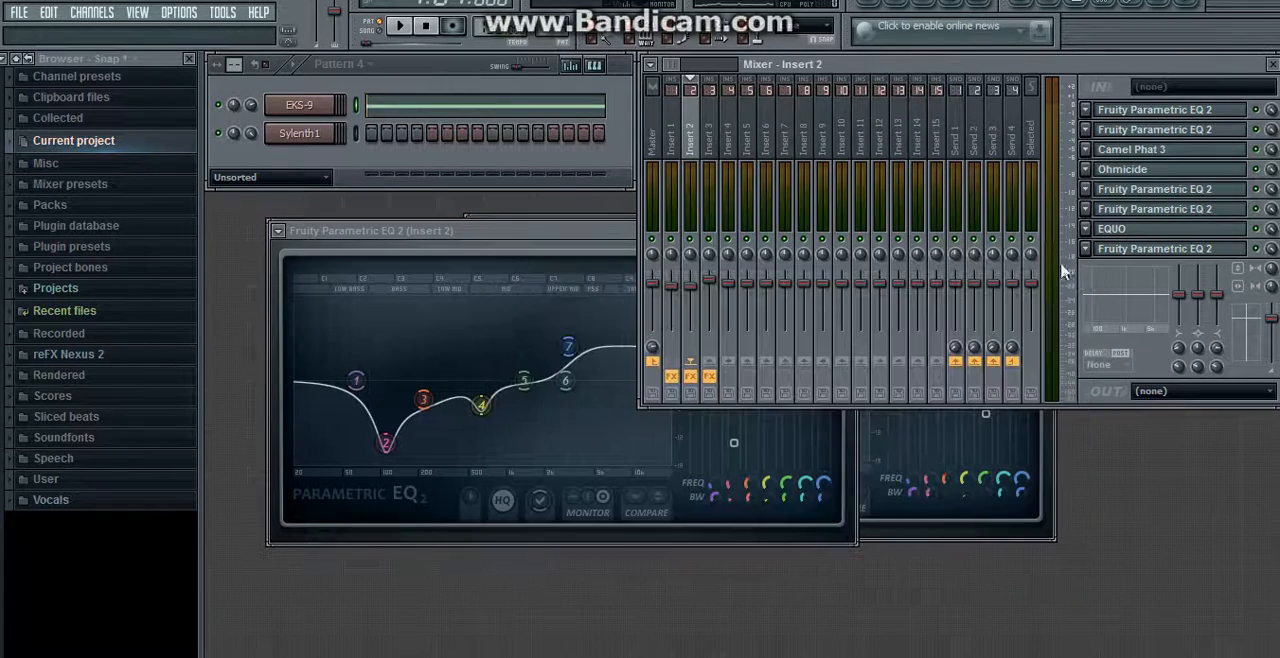
click(404, 27)
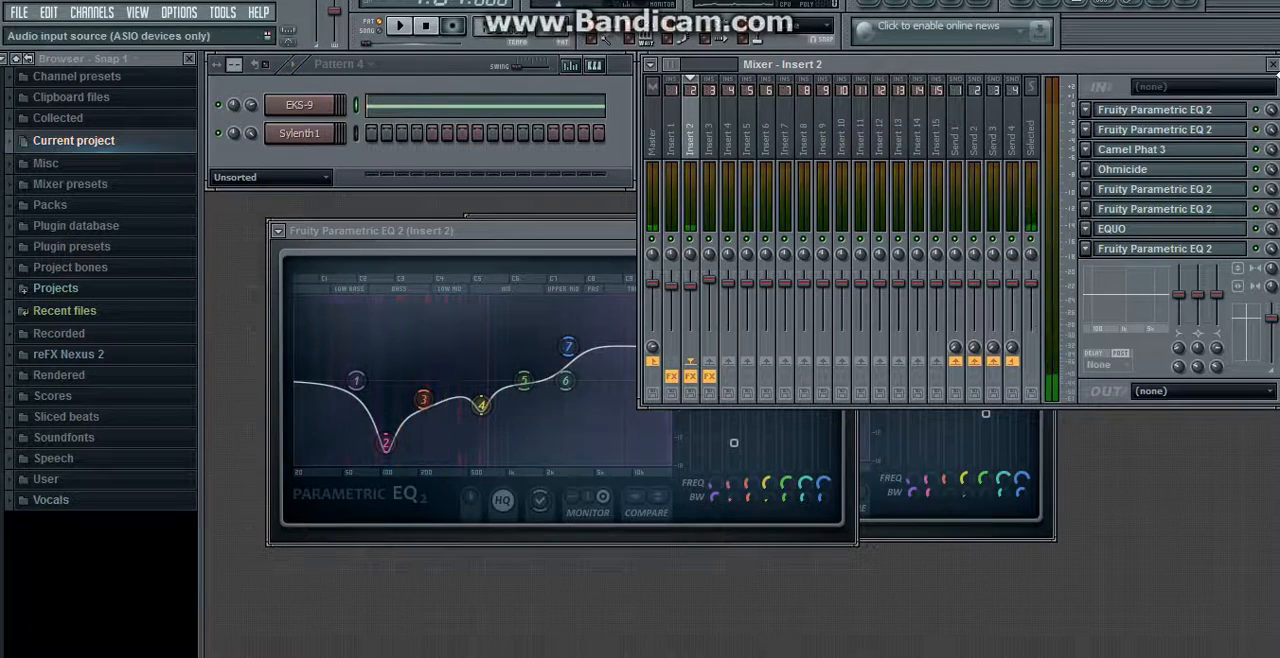
Step: Close the mixer and play Pattern 1 with its EKS-9 notes shown in the piano roll
click(1272, 64)
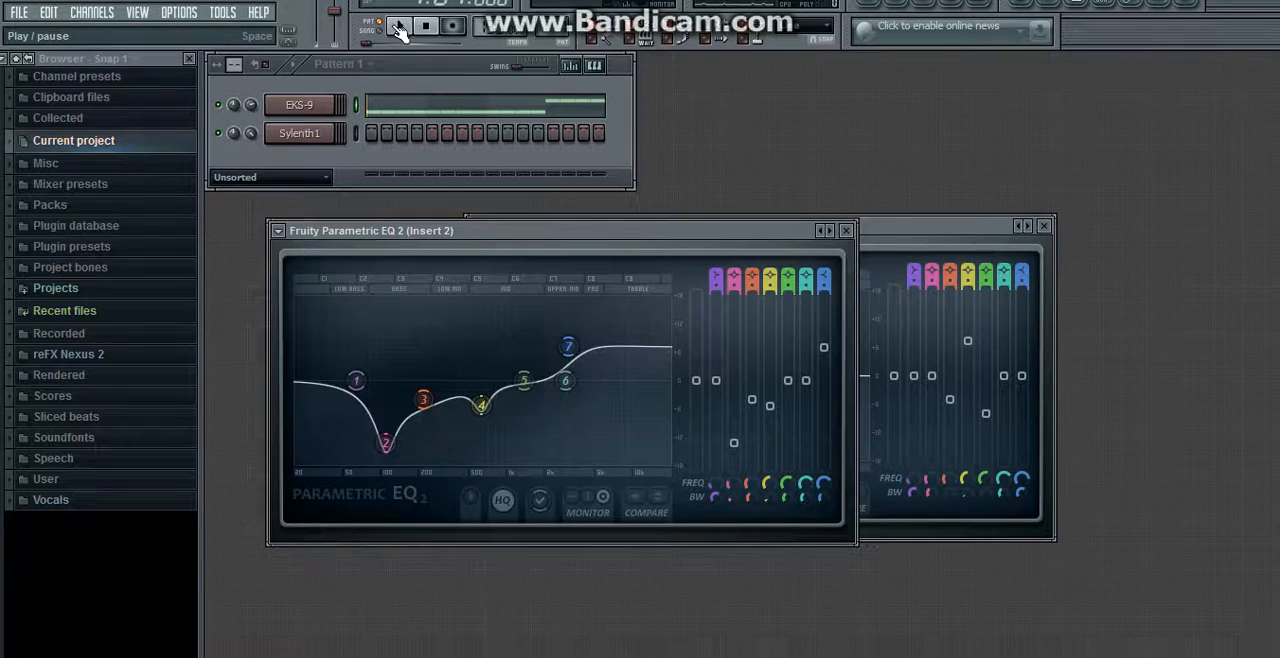
click(414, 103)
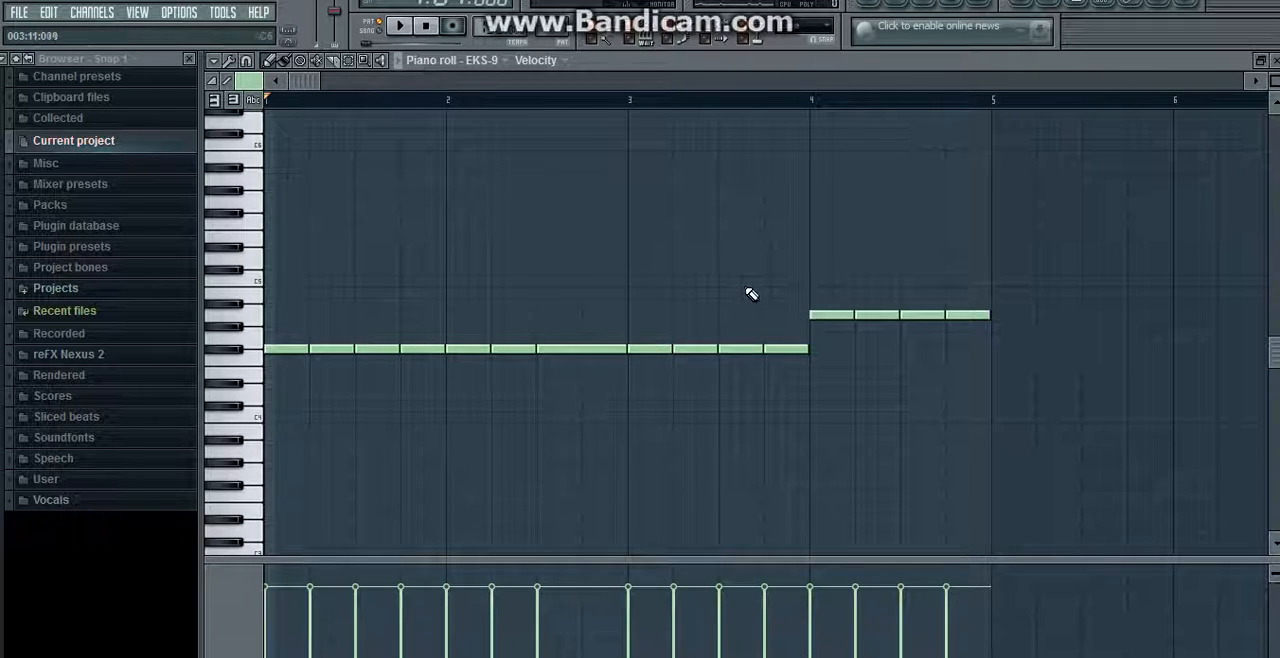
click(401, 27)
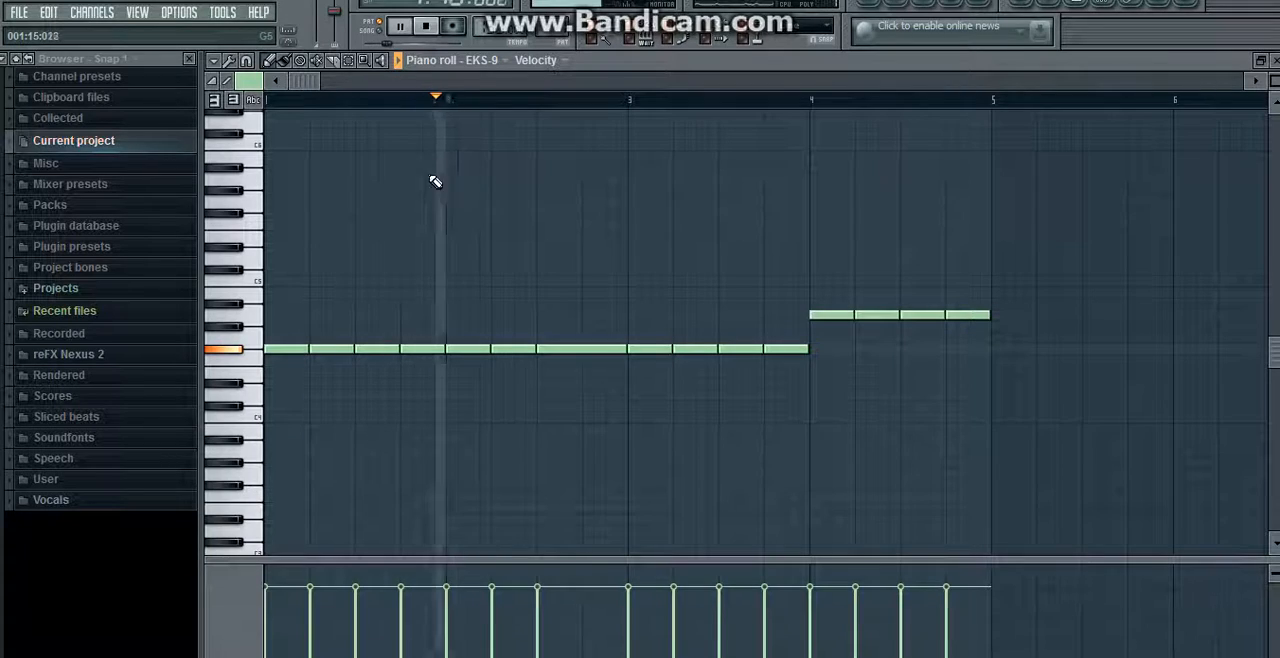
click(436, 30)
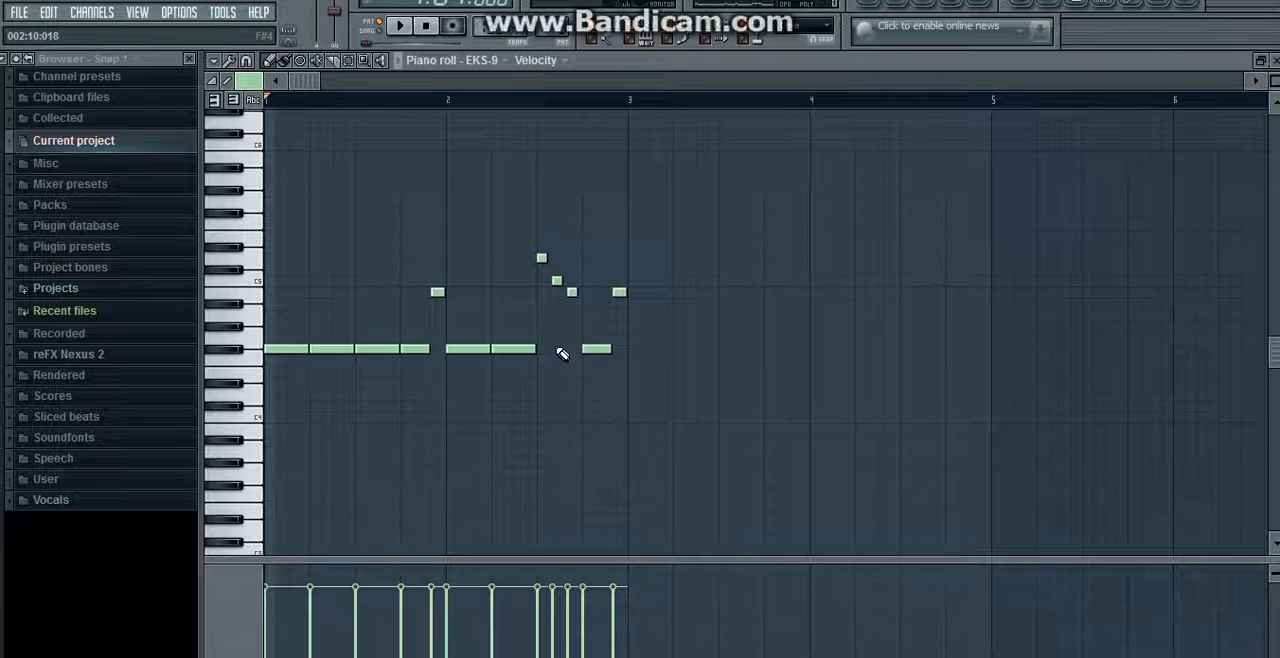
Step: Play the EKS-9 notes, then switch to Pattern 2 and audition its Sylenth1 notes in the piano roll
click(404, 28)
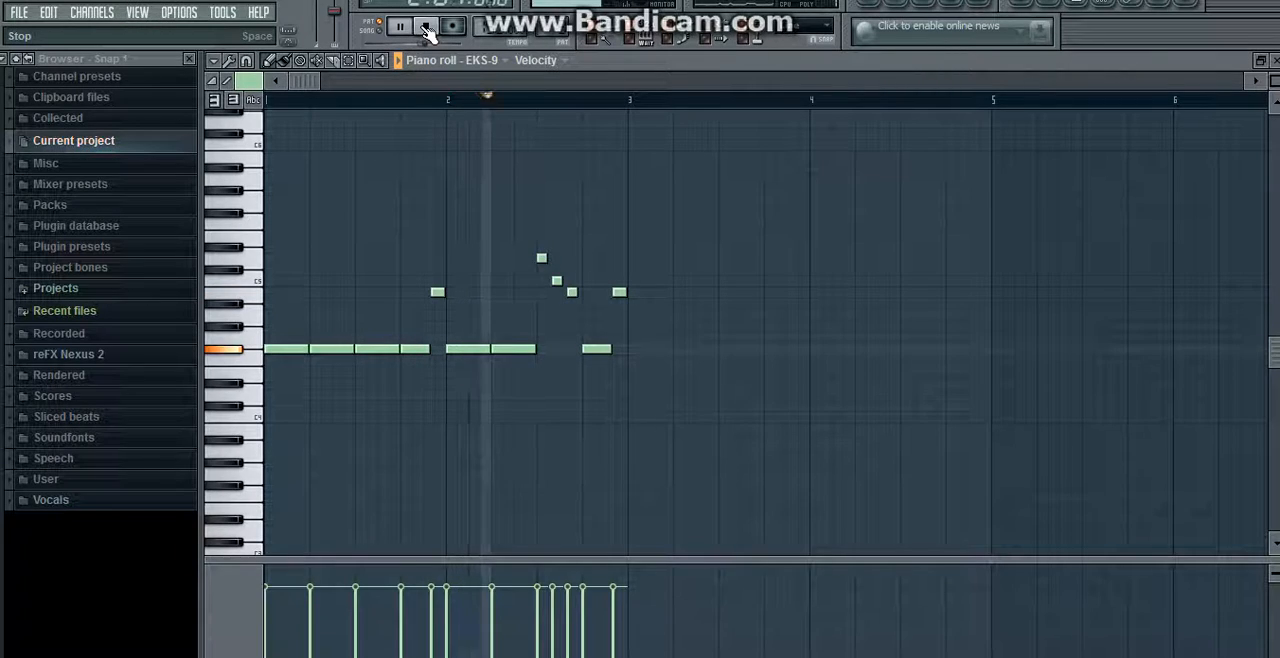
click(427, 31)
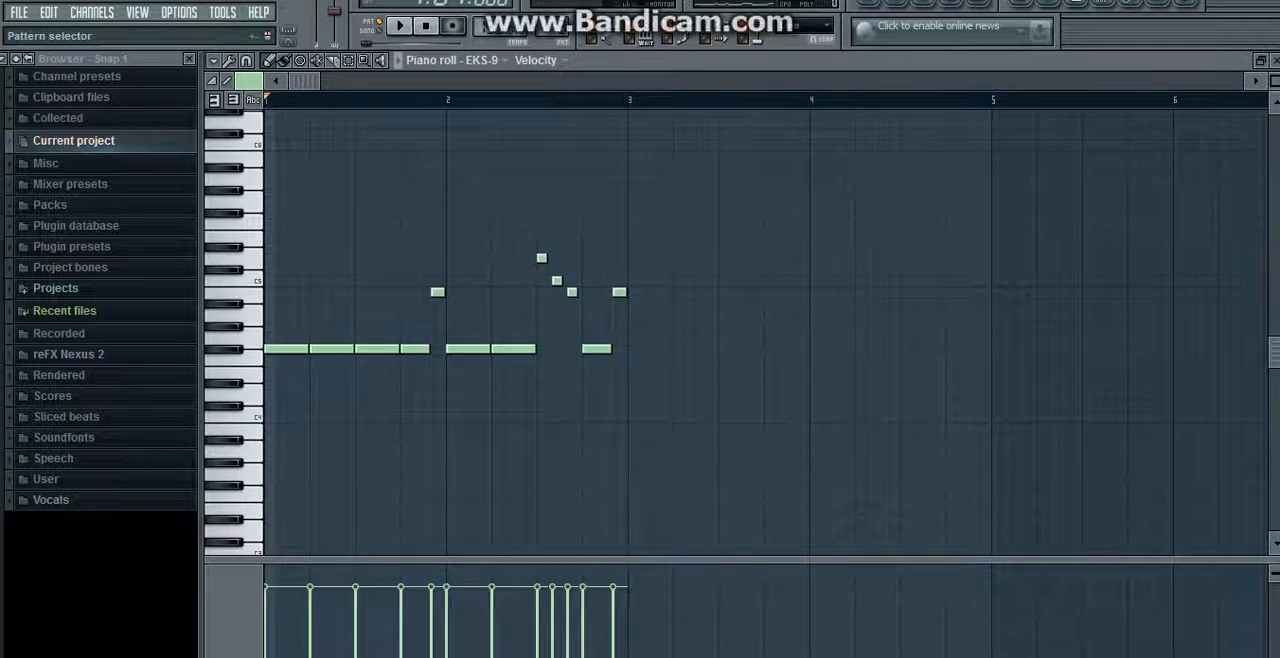
drag(574, 28, 574, 18)
click(1274, 61)
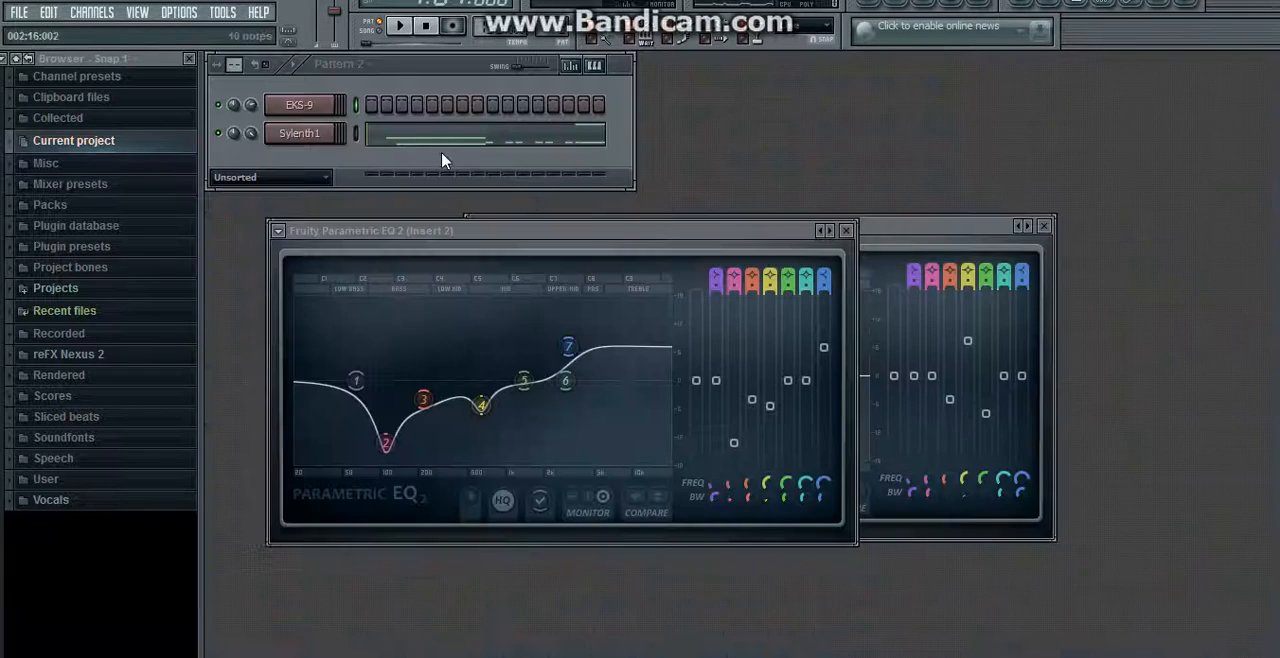
click(433, 136)
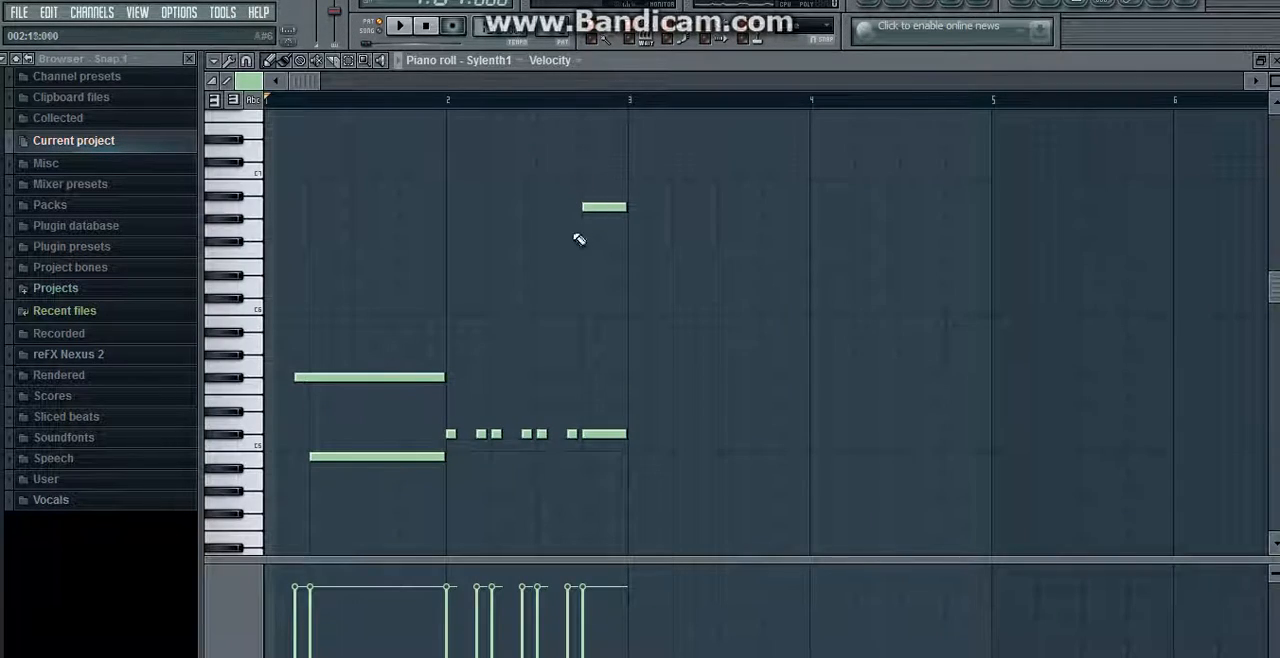
click(251, 447)
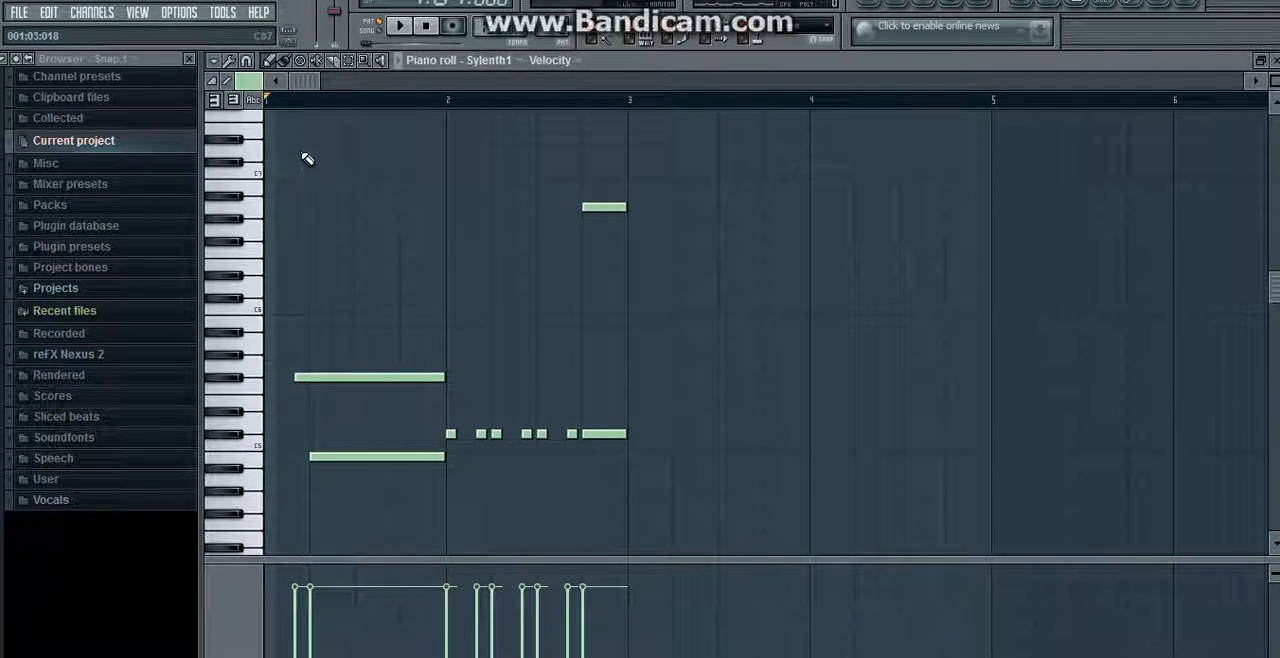
click(401, 36)
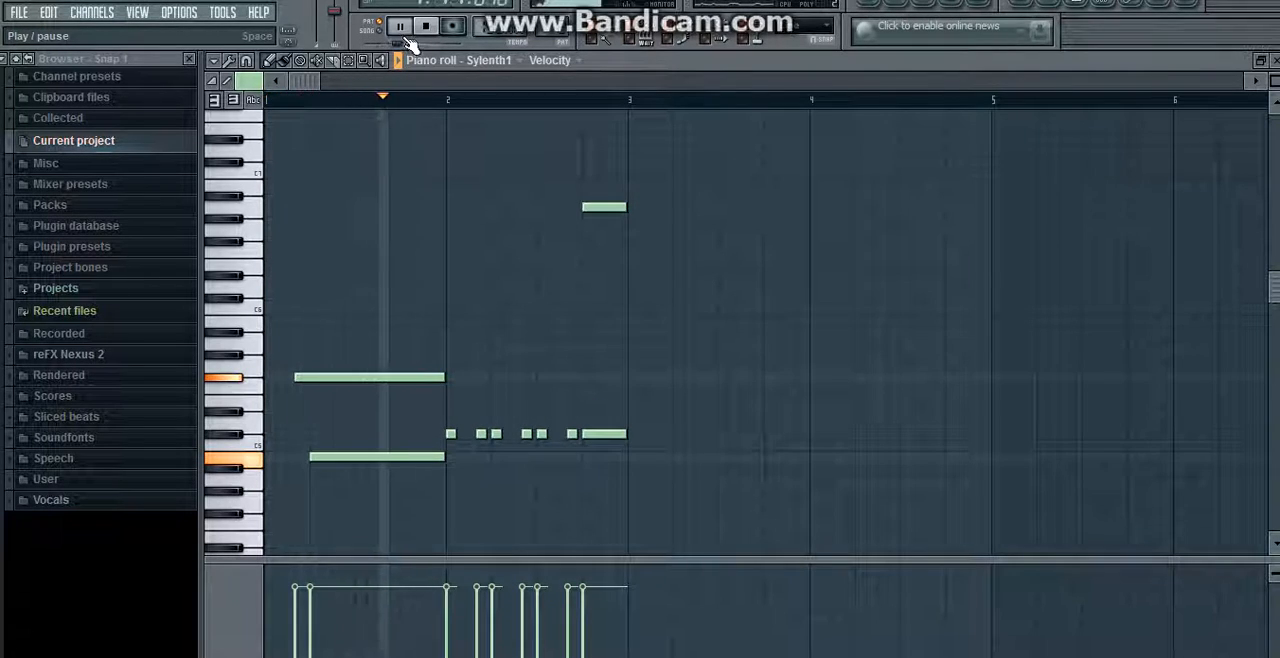
click(425, 27)
Step: In the playlist, unmute Tracks 2 and 3, mute Track 1, and play the Pattern 2 clips with their filter cutoff envelope
click(873, 3)
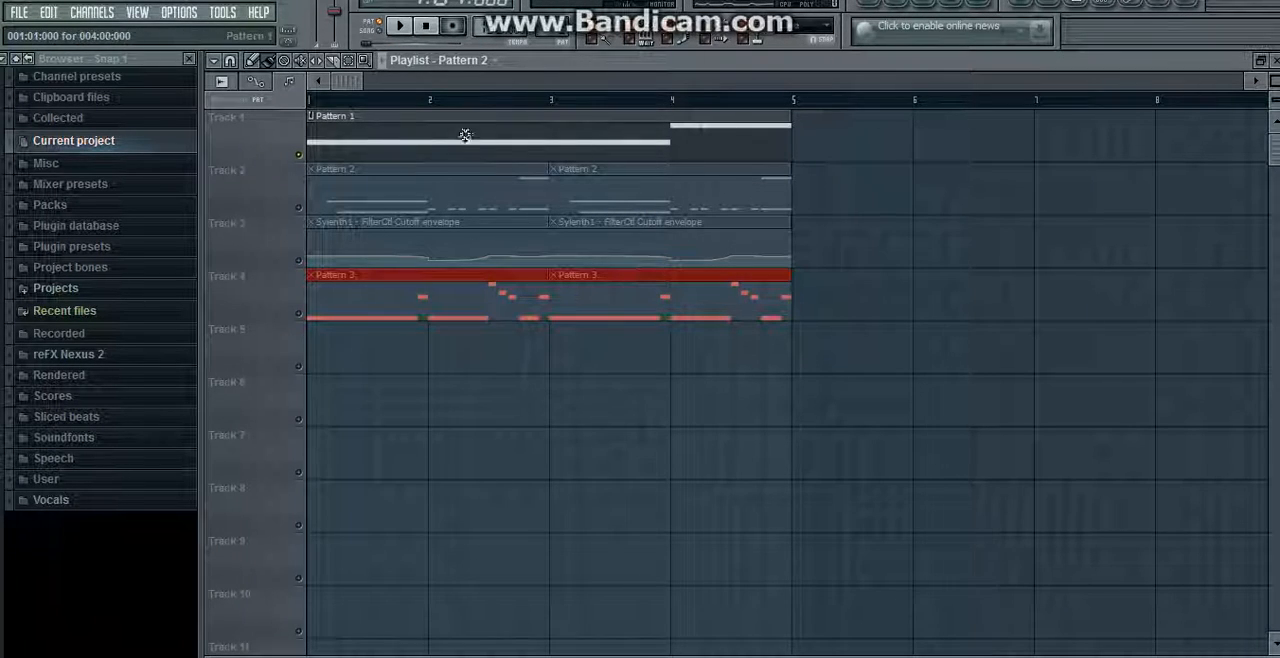
drag(303, 220, 303, 274)
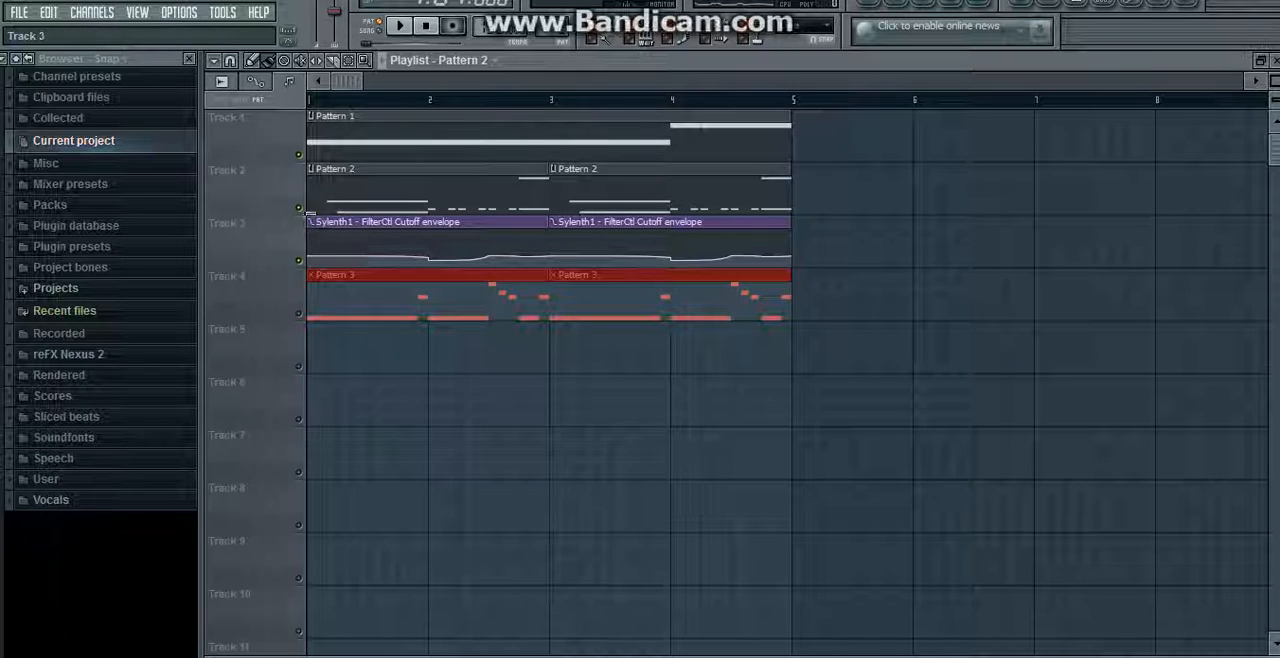
click(298, 154)
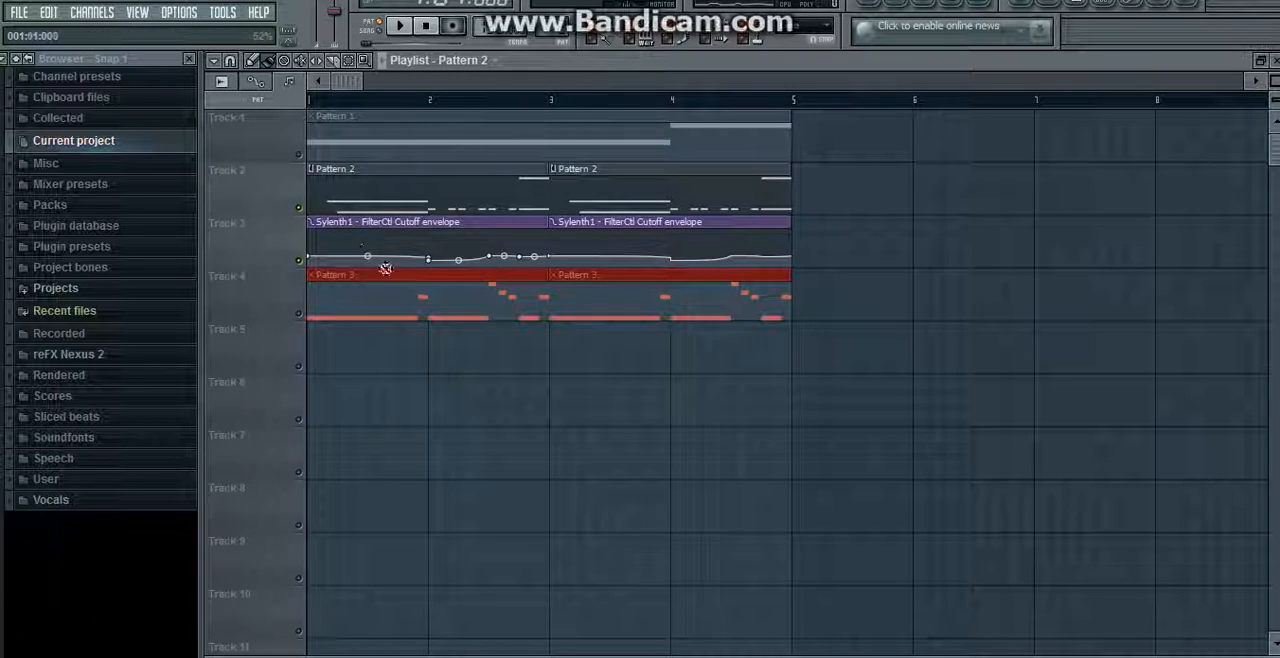
click(397, 30)
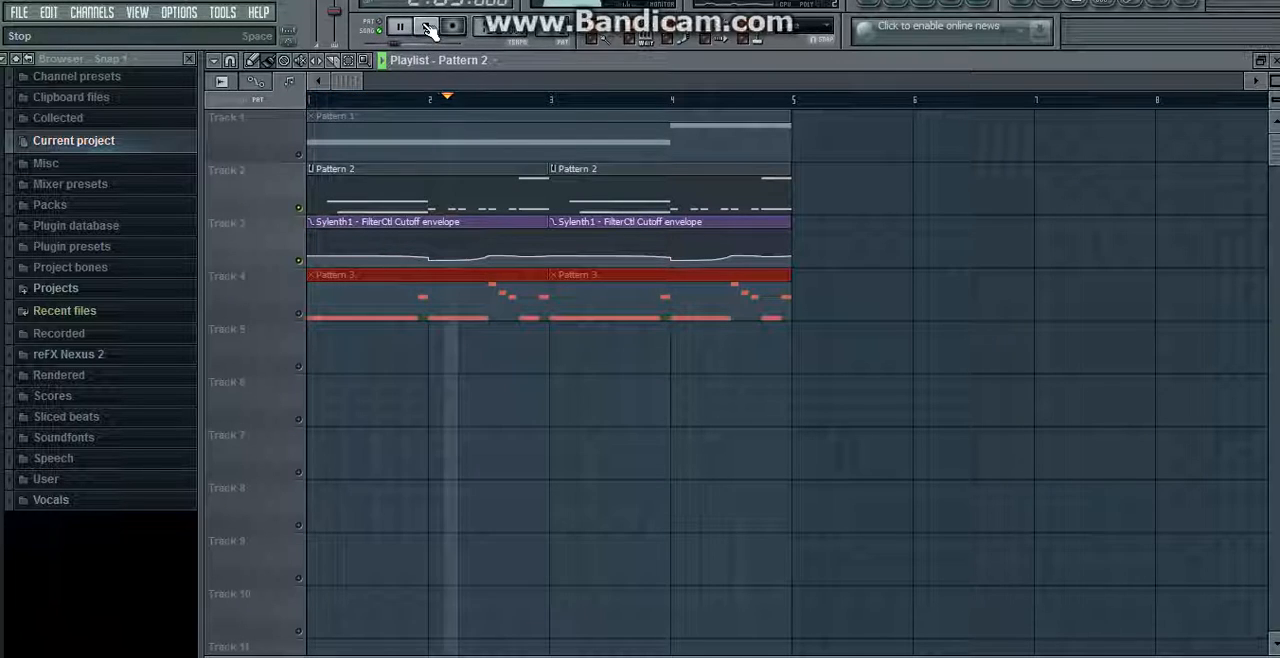
click(425, 30)
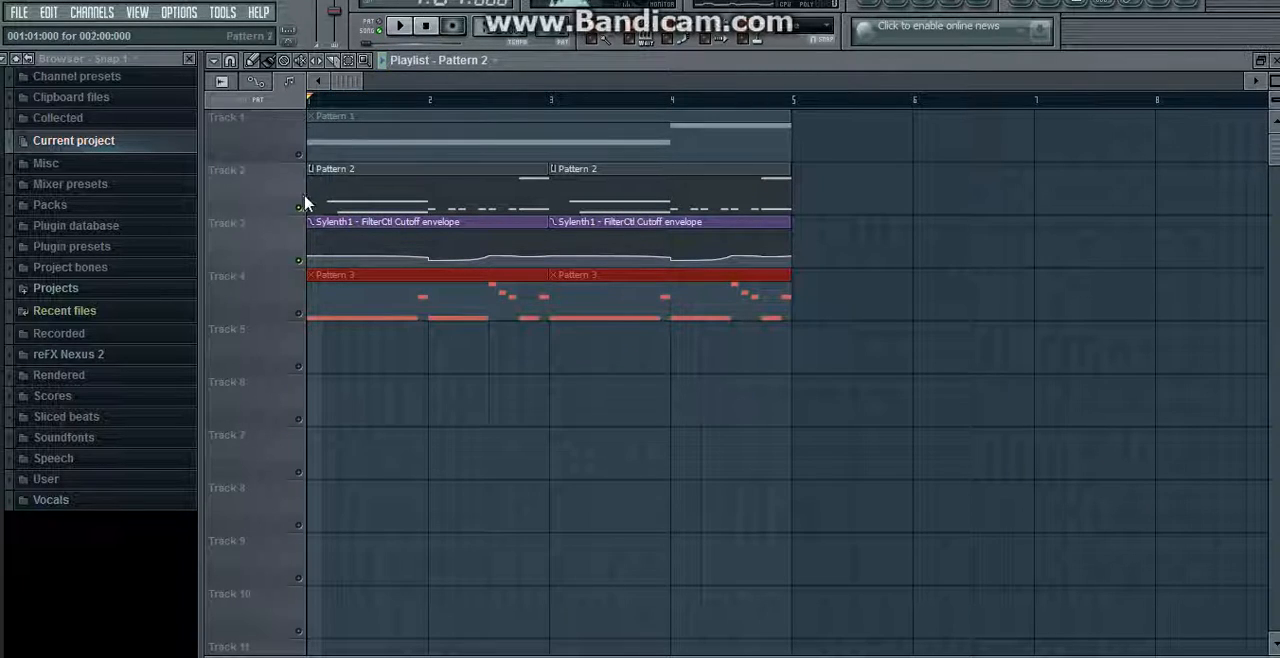
Step: Unmute Track 1 and play Pattern 1 together with Pattern 2 and the cutoff automation
click(298, 154)
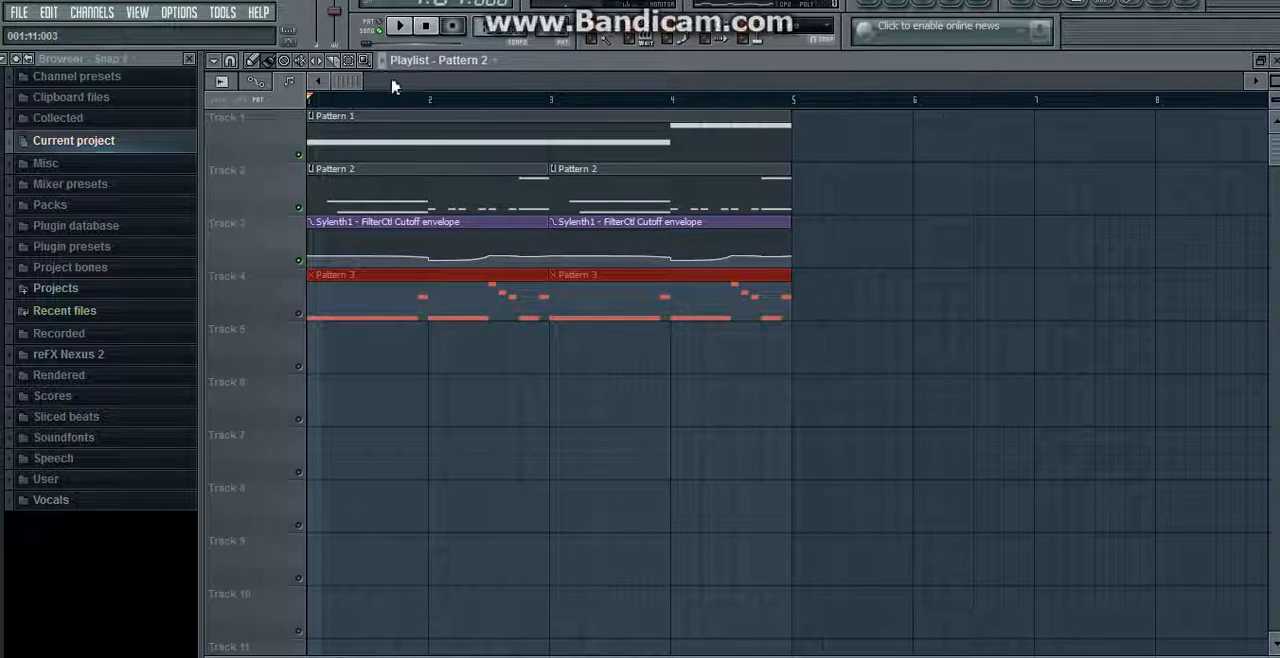
click(400, 26)
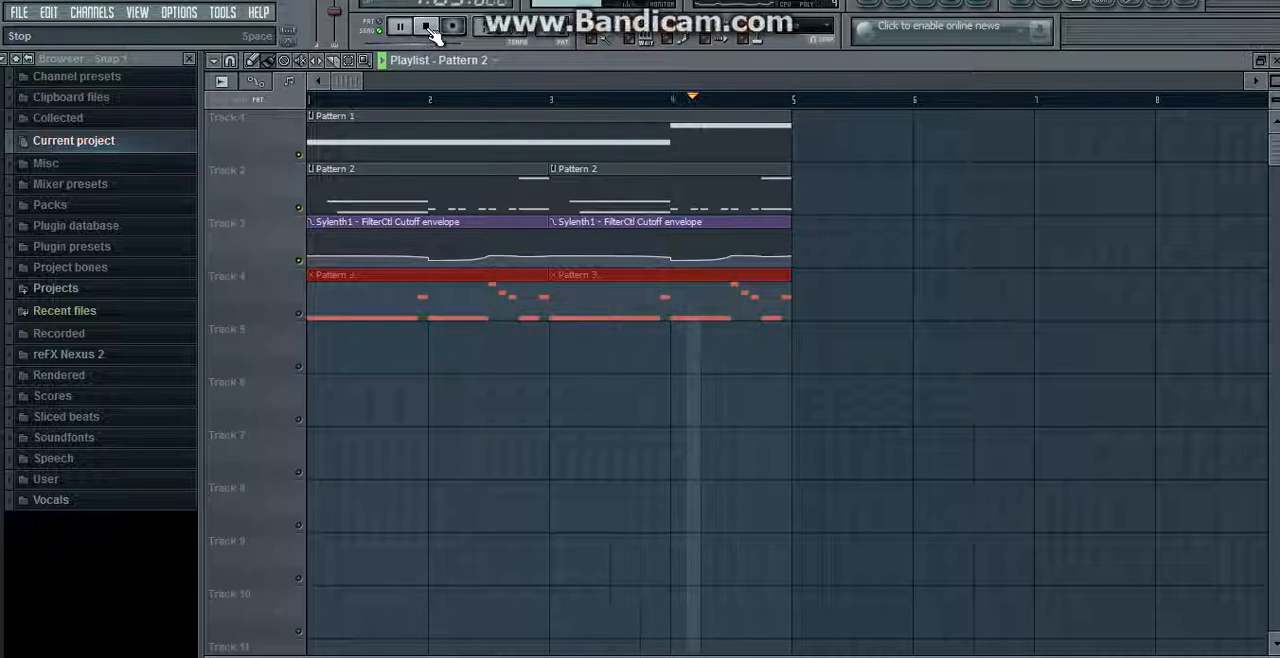
click(426, 26)
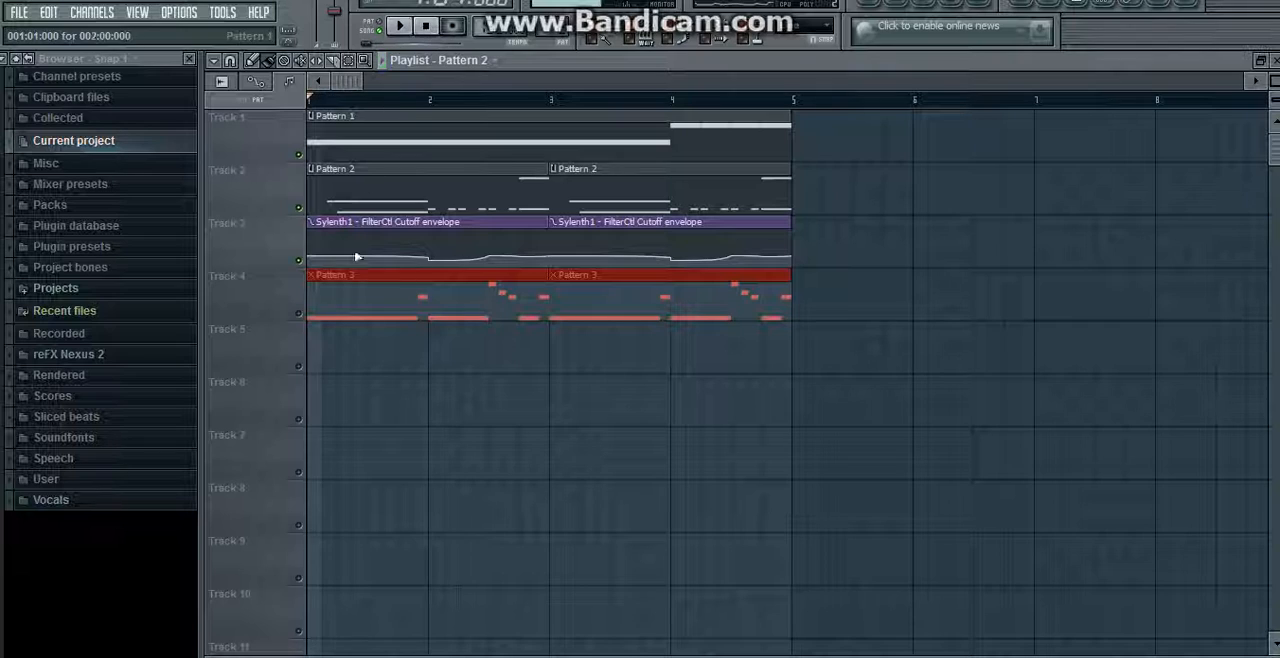
Step: Unmute Track 4, mute Track 1, and play the Pattern 3 clips together with Pattern 2
click(298, 313)
click(298, 154)
click(400, 28)
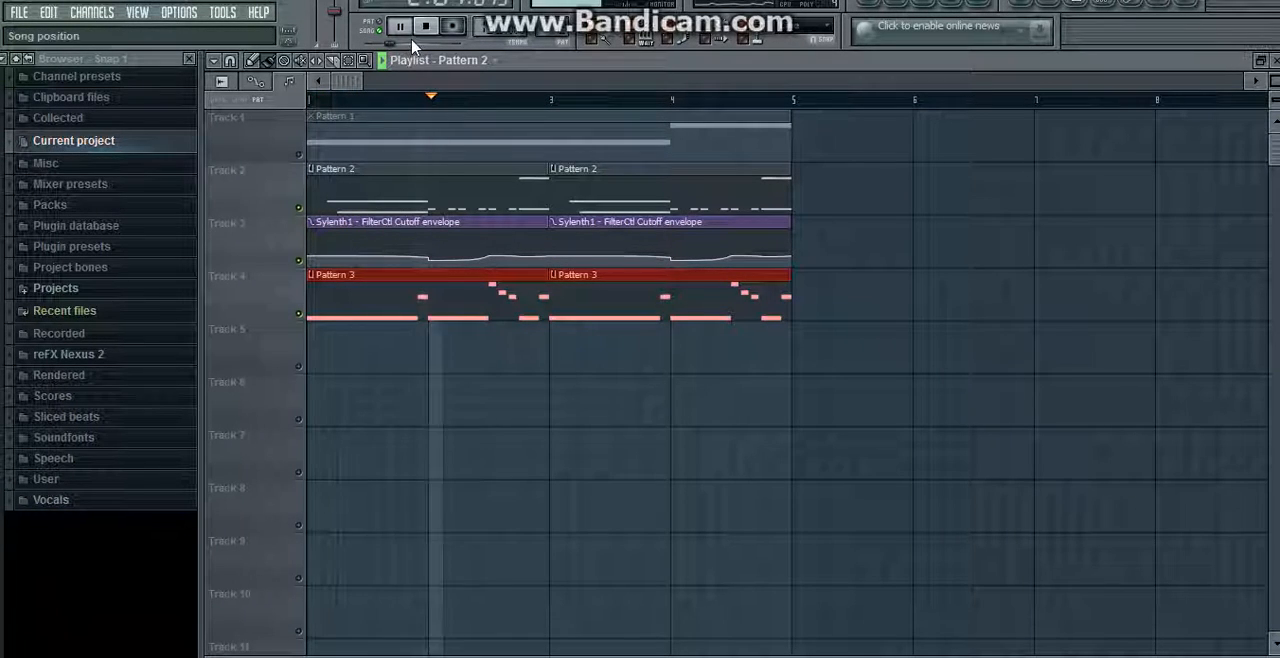
click(421, 31)
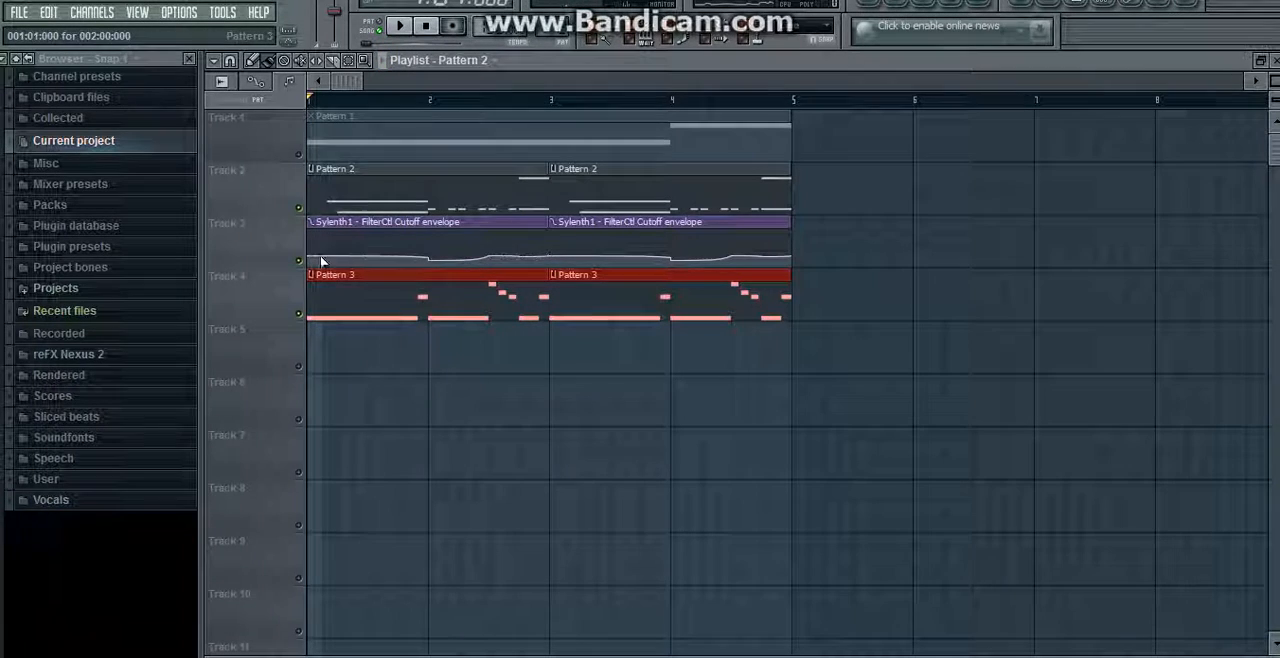
Step: Unmute all playlist tracks and delete both Pattern 3 clips from Track 4
click(298, 154)
click(298, 313)
key(Delete)
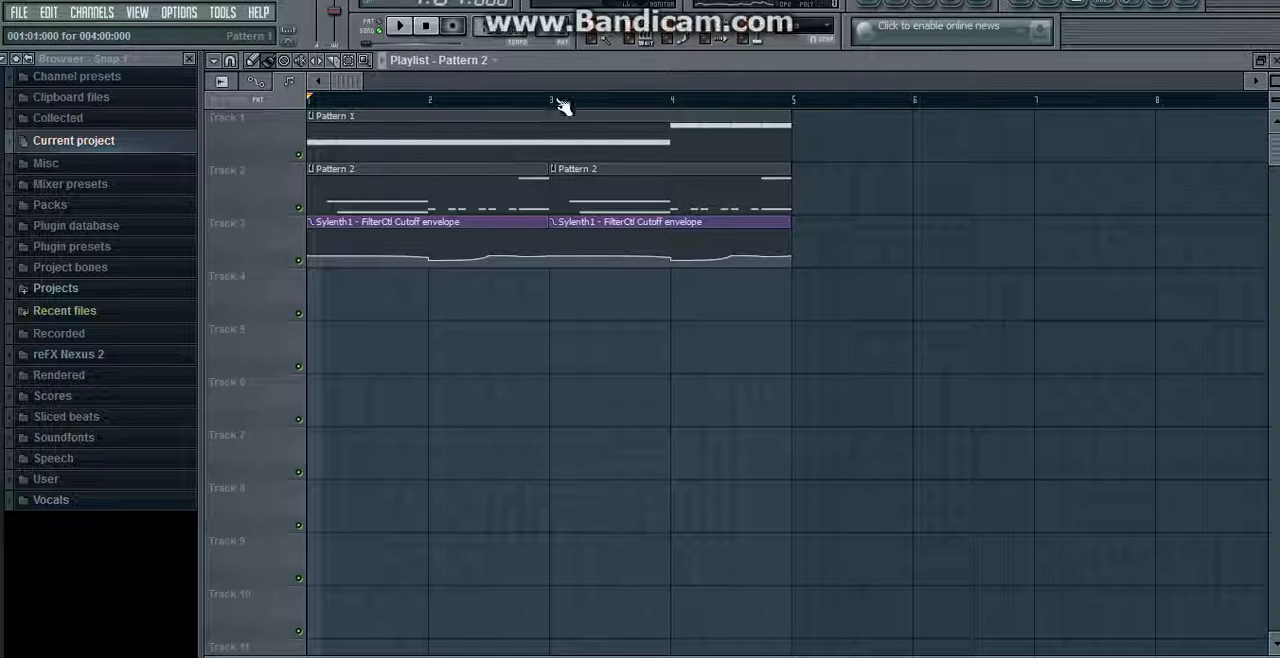
Step: Open the mixer to view the effect chain on Insert 1, then close it
key(F9)
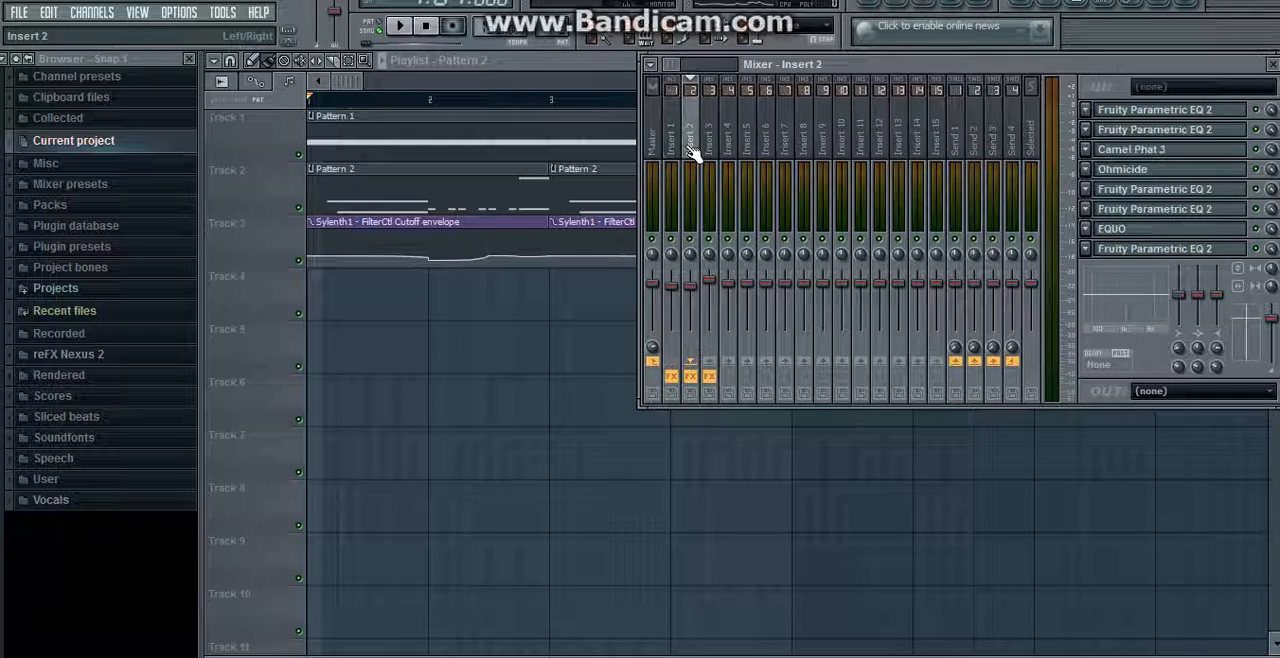
click(1273, 66)
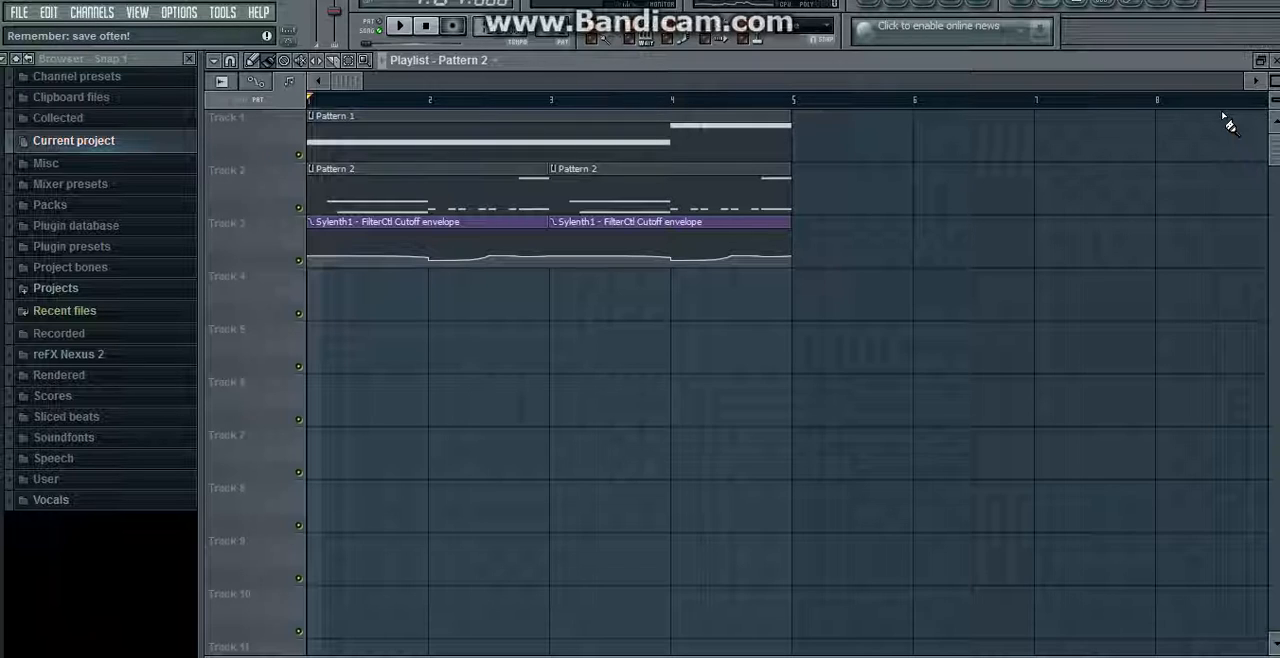
Step: Place a Pattern 2 clip on Track 1 at about bar 6 and slice it near its beginning
click(928, 145)
click(333, 60)
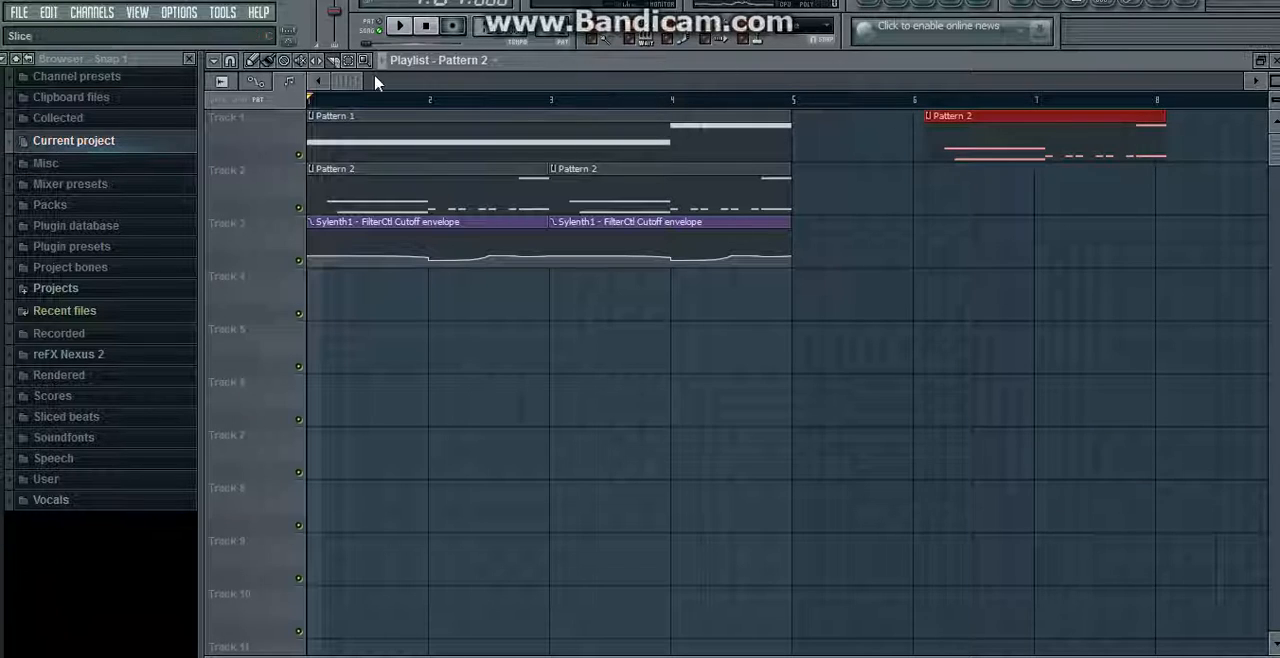
mouse_move(956, 179)
mouse_down()
mouse_move(948, 68)
mouse_move(918, 67)
mouse_up()
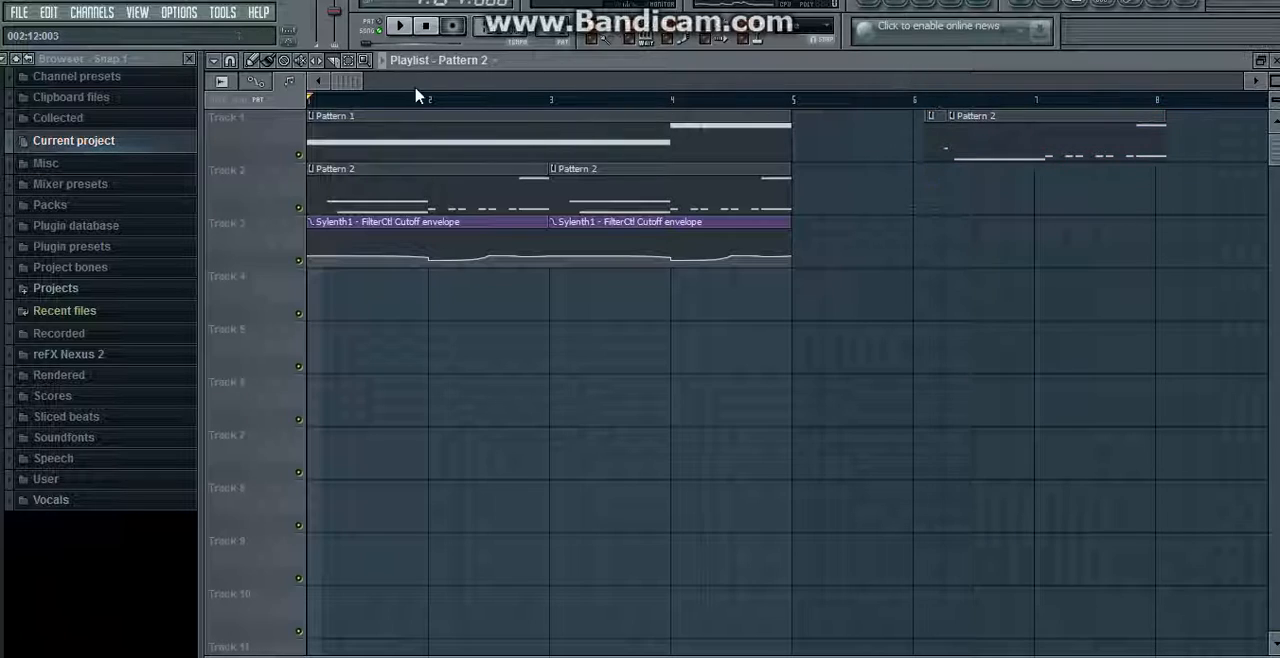